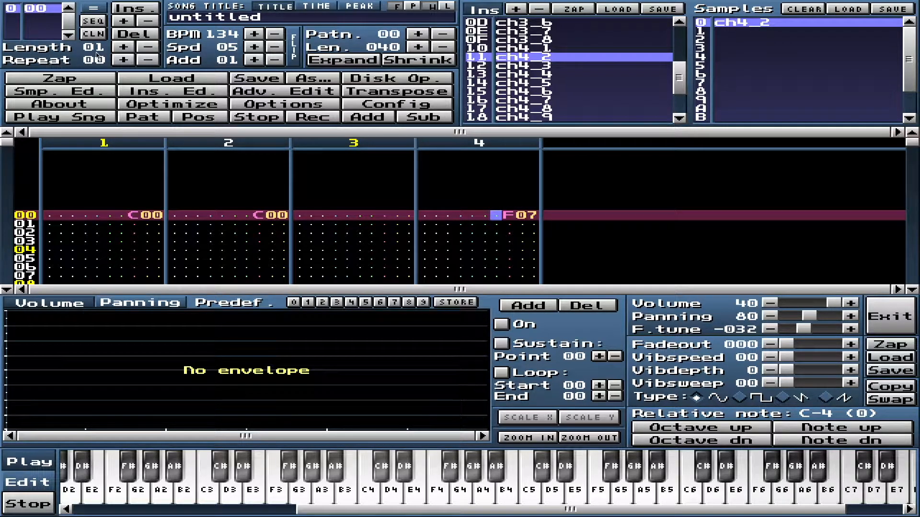
Step: Extend the song's order list to a length of 04 positions
{"action": "left_click", "coordinate": [123, 47]}
{"action": "left_click", "coordinate": [128, 50]}
{"action": "left_click", "coordinate": [128, 50]}
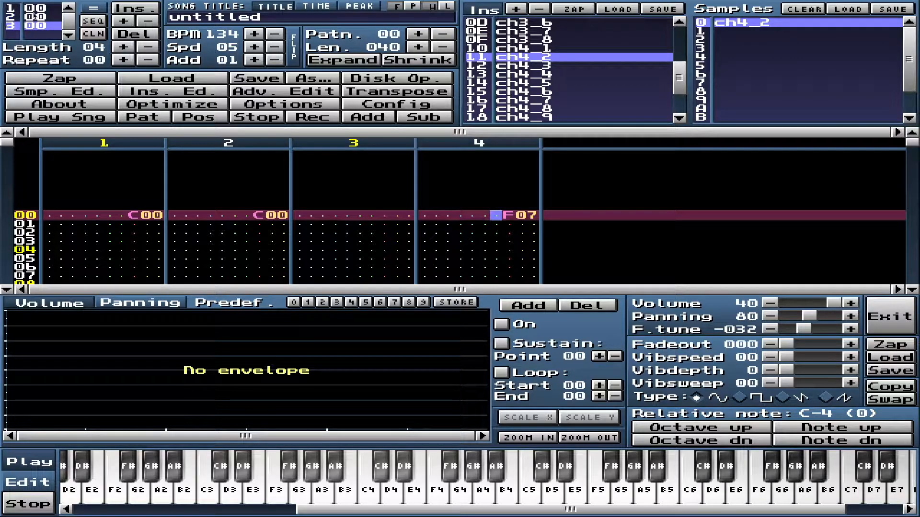
{"action": "left_click", "coordinate": [70, 10]}
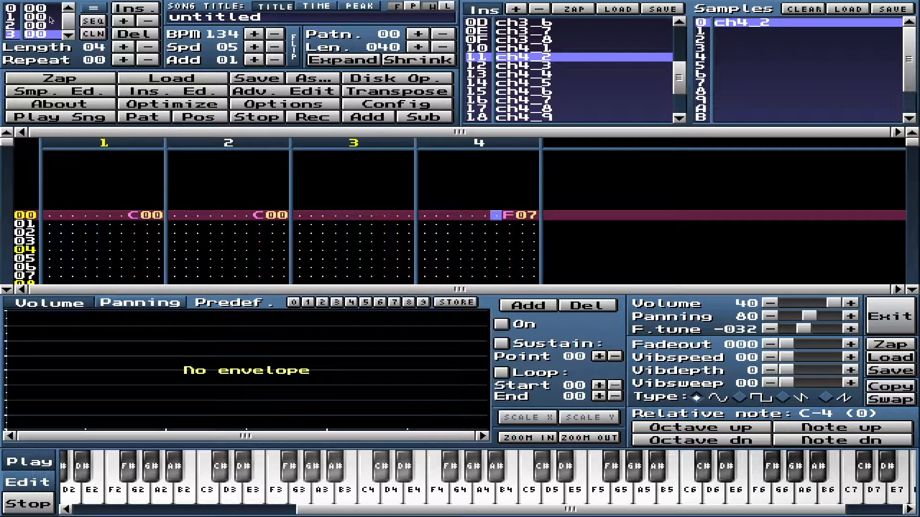
{"action": "left_click", "coordinate": [30, 34]}
{"action": "left_click", "coordinate": [30, 34]}
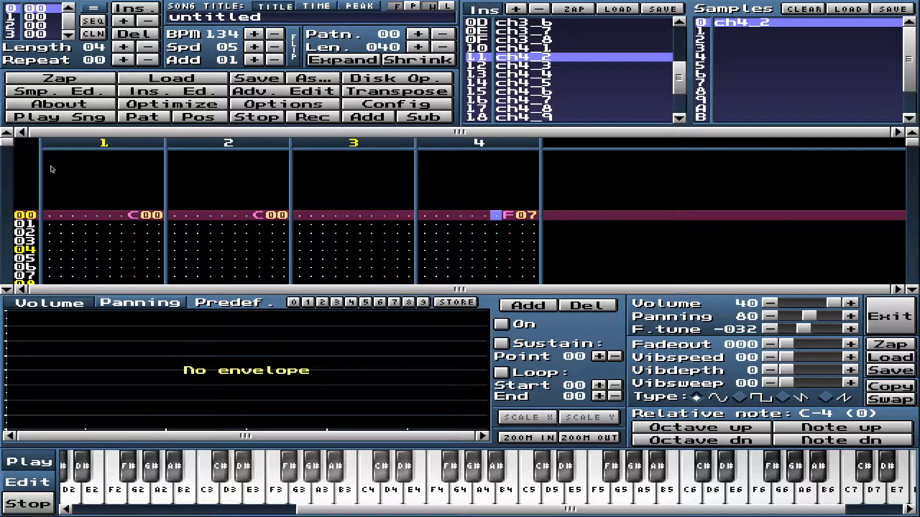
Step: Assign pattern 01 to positions 1 and 2 of the order list
{"action": "left_click", "coordinate": [46, 17]}
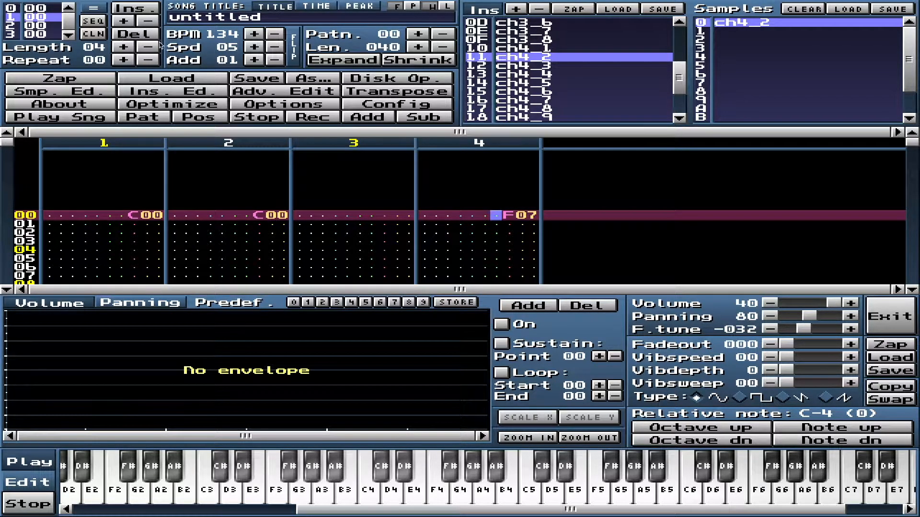
{"action": "left_click", "coordinate": [126, 21]}
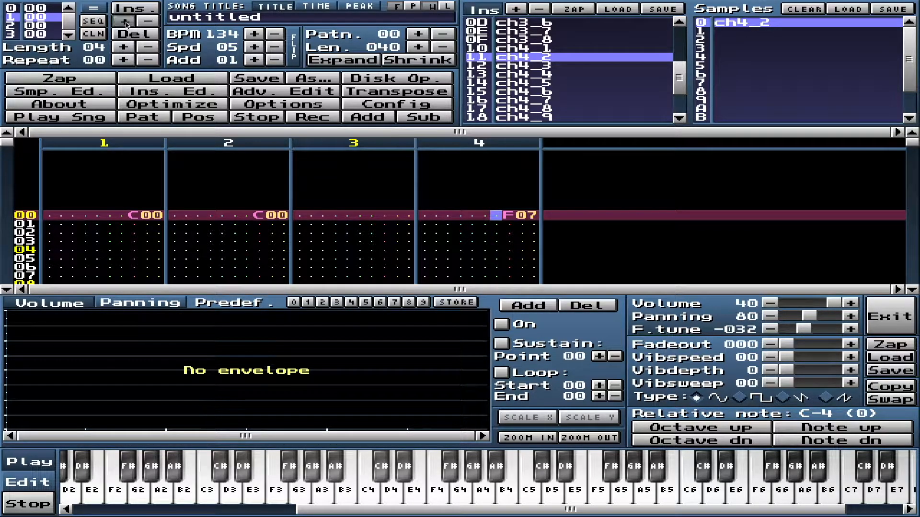
{"action": "left_click", "coordinate": [43, 25]}
{"action": "left_click", "coordinate": [123, 22]}
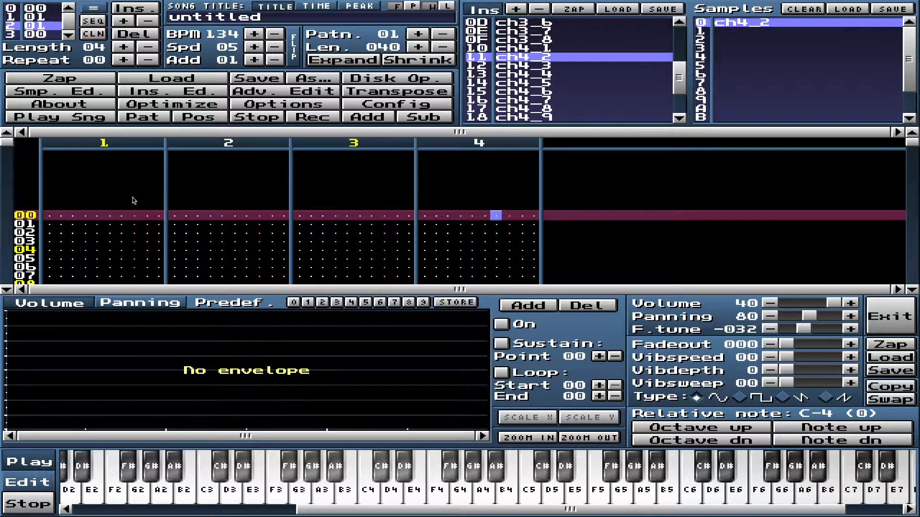
Step: Step through the order list positions to check which pattern each one uses
{"action": "left_click", "coordinate": [35, 14]}
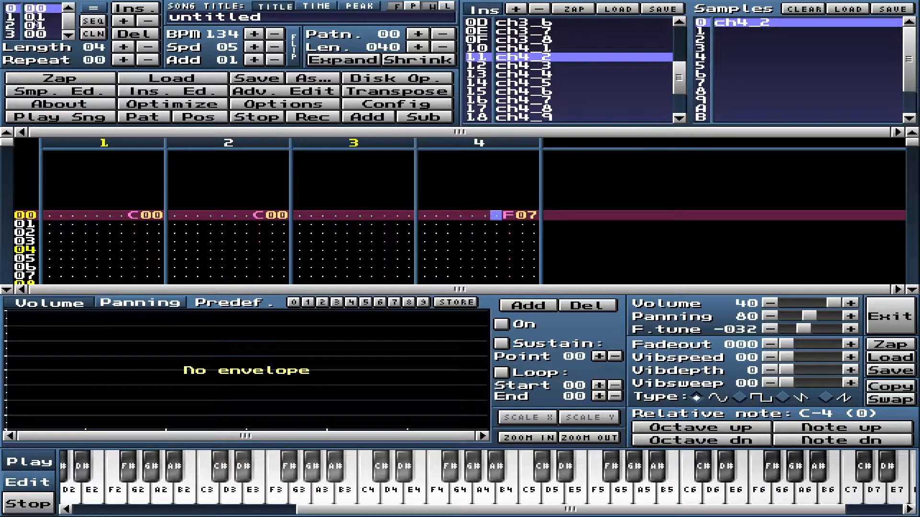
{"action": "left_click", "coordinate": [36, 20]}
{"action": "left_click", "coordinate": [34, 28]}
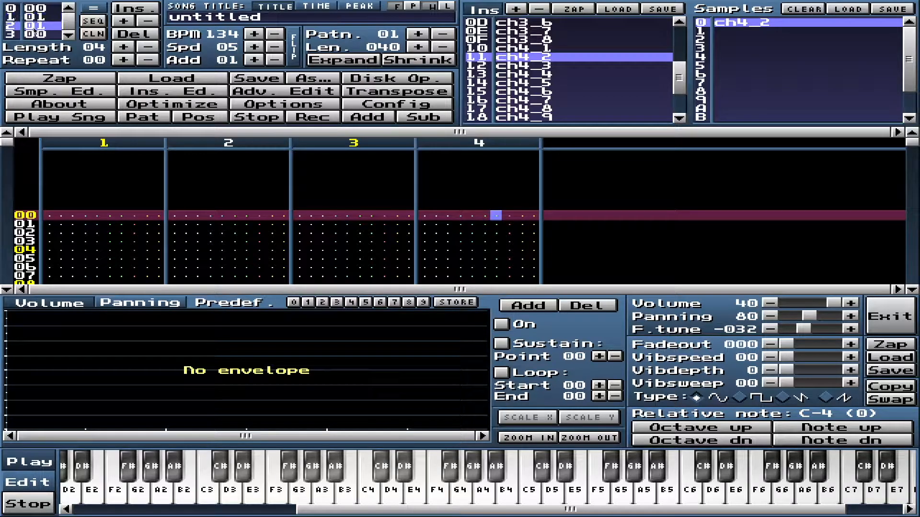
{"action": "left_click", "coordinate": [33, 34]}
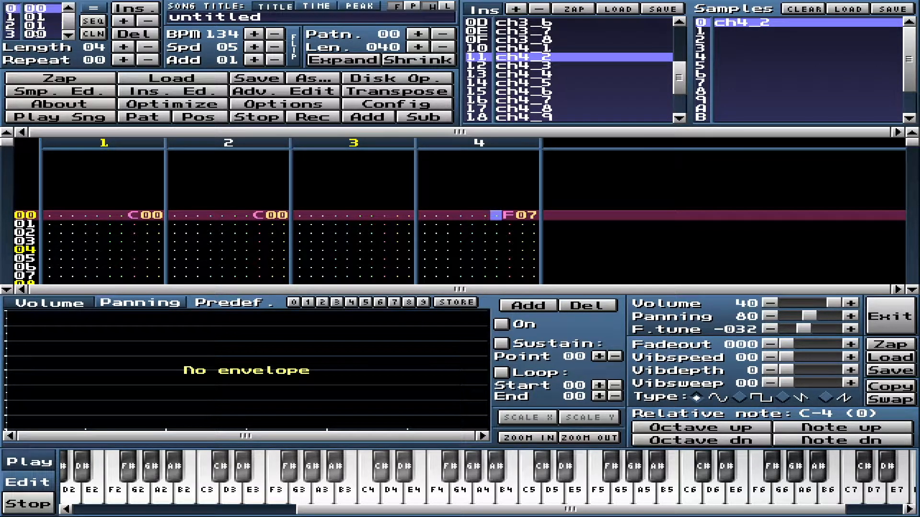
Step: Reduce the song's order list to a length of 01
{"action": "left_click", "coordinate": [151, 48]}
{"action": "left_click", "coordinate": [151, 48]}
{"action": "left_click", "coordinate": [151, 48]}
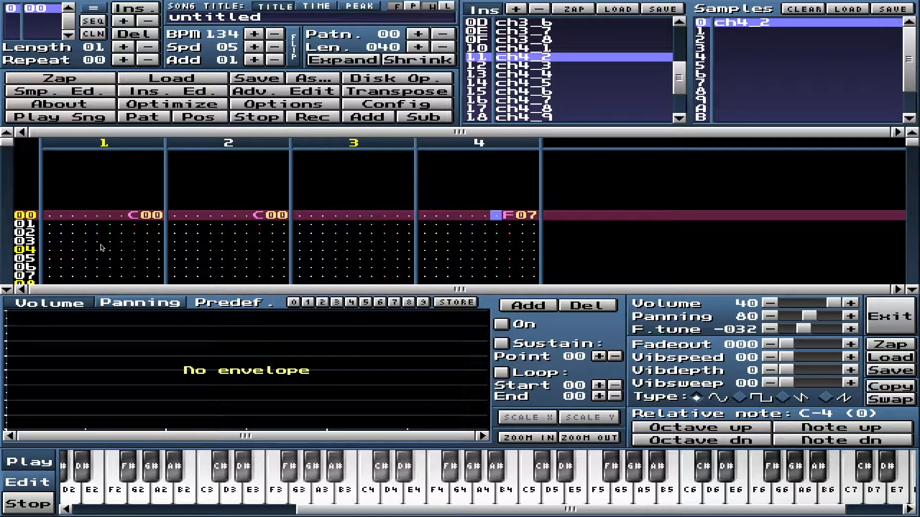
Step: Hide the instrument editor to enlarge the pattern view and place the cursor in channel 4's note column on row 00
{"action": "left_click", "coordinate": [204, 93]}
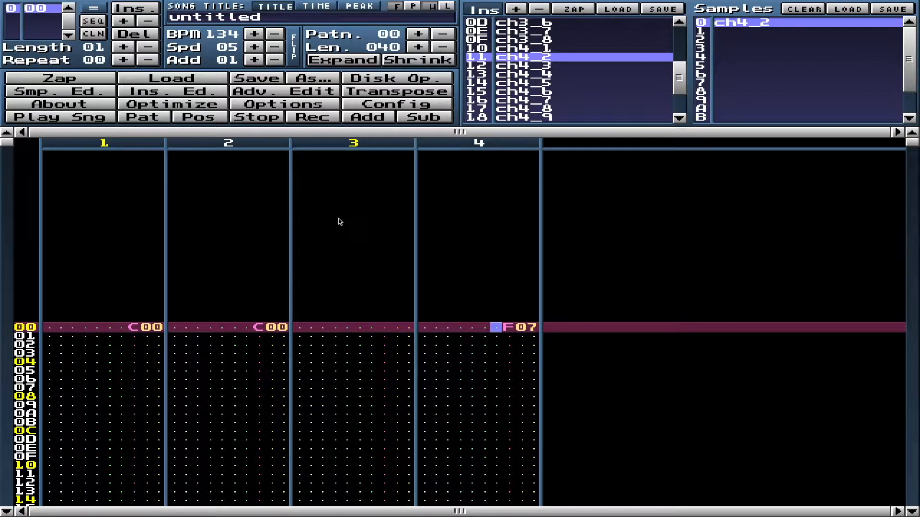
{"action": "scroll", "coordinate": [339, 289], "scroll_direction": "down", "scroll_amount": 5}
{"action": "scroll", "coordinate": [339, 289], "scroll_direction": "up", "scroll_amount": 5}
{"action": "key", "text": "Left"}
{"action": "key", "text": "Left"}
{"action": "key", "text": "Left"}
{"action": "key", "text": "Left"}
{"action": "key", "text": "Right"}
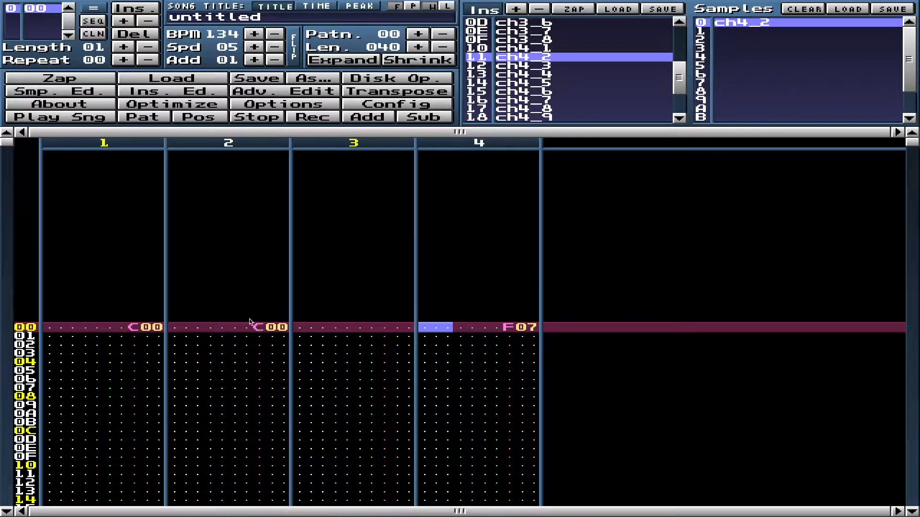
Step: Step through the rows of channel 4 down to row 0B and return to row 00
{"action": "key", "text": "Down"}
{"action": "key", "text": "Down"}
{"action": "key", "text": "Down"}
{"action": "key", "text": "Down"}
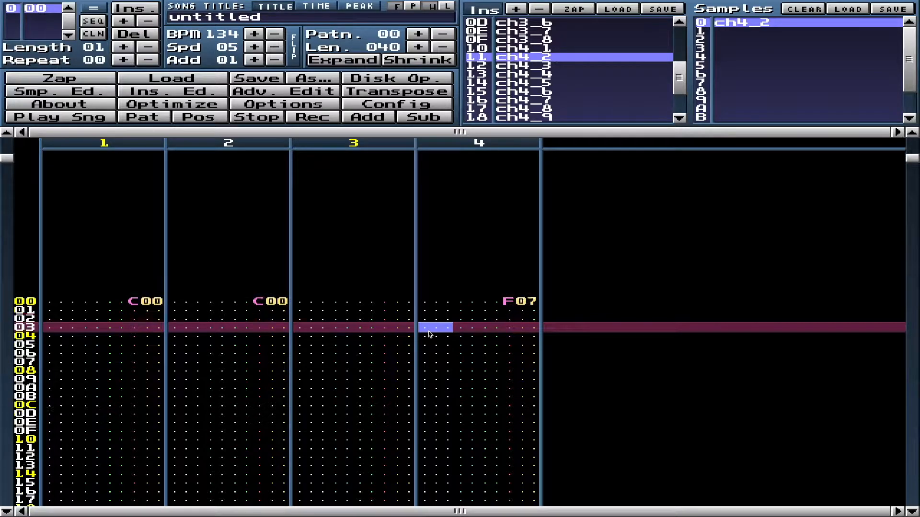
{"action": "key", "text": "Down"}
{"action": "key", "text": "Down"}
{"action": "key", "text": "Down"}
{"action": "key", "text": "Down"}
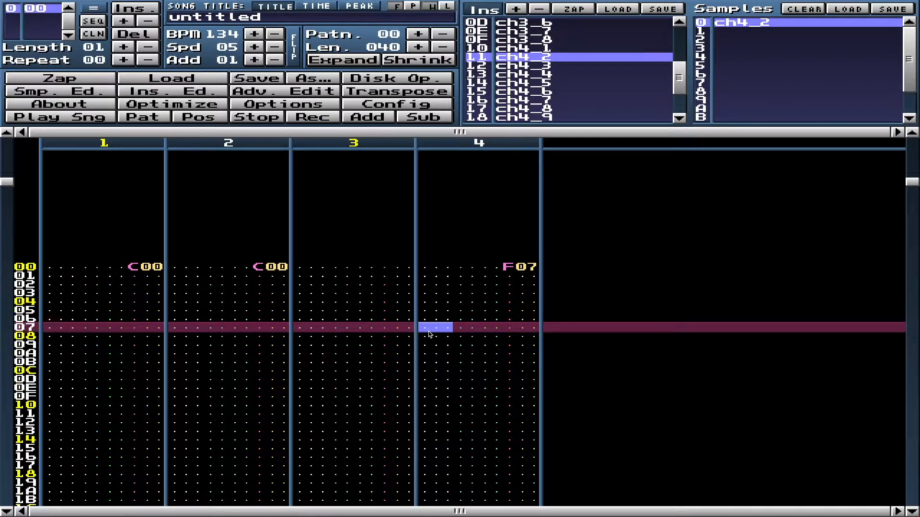
{"action": "key", "text": "Down"}
{"action": "key", "text": "Down"}
{"action": "key", "text": "Down"}
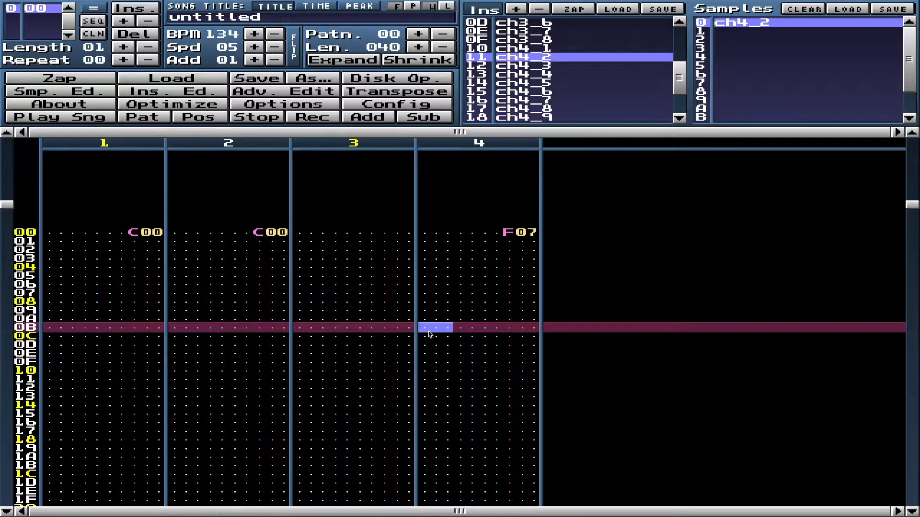
{"action": "key", "text": "Up"}
{"action": "key", "text": "Up"}
{"action": "key", "text": "Up"}
{"action": "key", "text": "Up"}
{"action": "key", "text": "Up"}
{"action": "key", "text": "Up"}
{"action": "key", "text": "Up"}
{"action": "key", "text": "Up"}
{"action": "key", "text": "Up"}
{"action": "key", "text": "Up"}
{"action": "key", "text": "Up"}
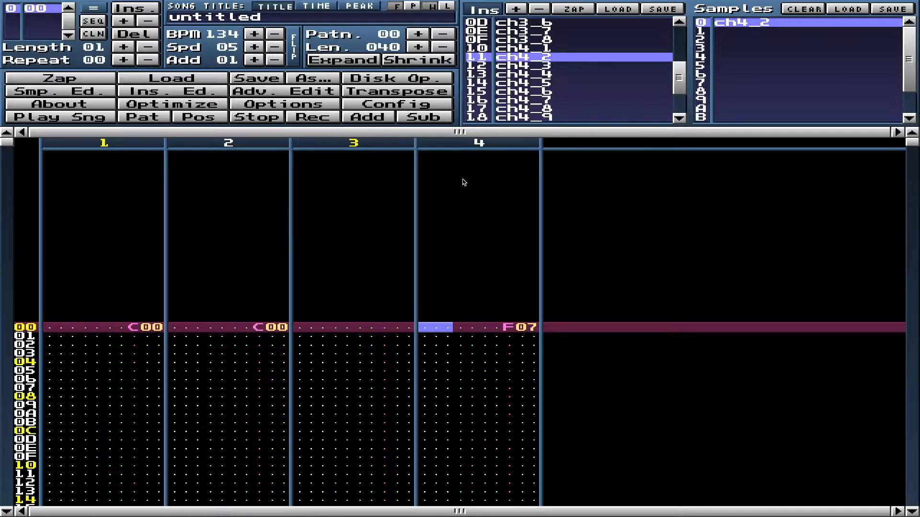
{"action": "right_click", "coordinate": [484, 147]}
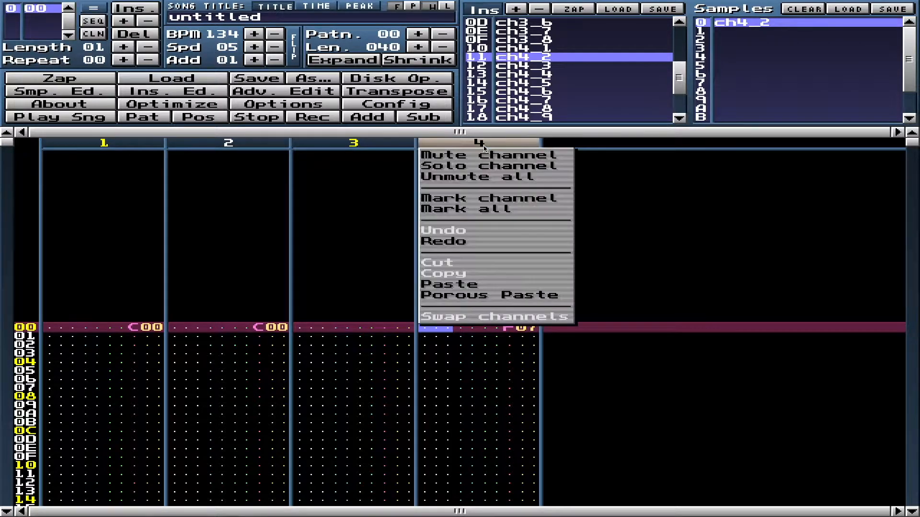
{"action": "left_click", "coordinate": [443, 335]}
{"action": "left_click", "coordinate": [443, 336]}
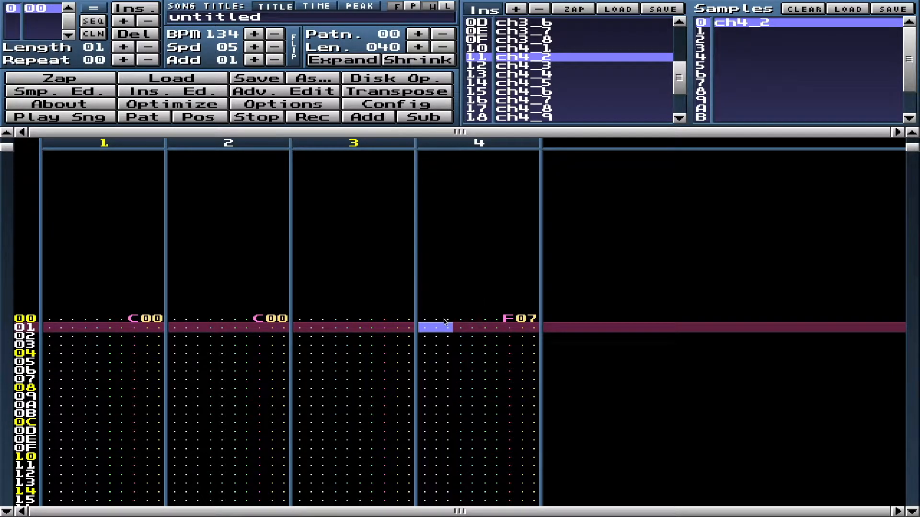
{"action": "key", "text": "Up"}
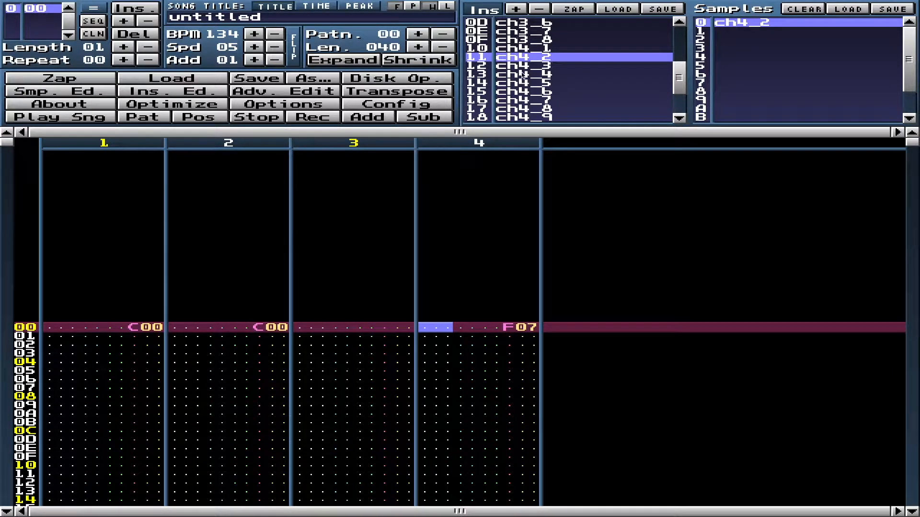
{"action": "scroll", "coordinate": [522, 75], "scroll_direction": "up", "scroll_amount": 2}
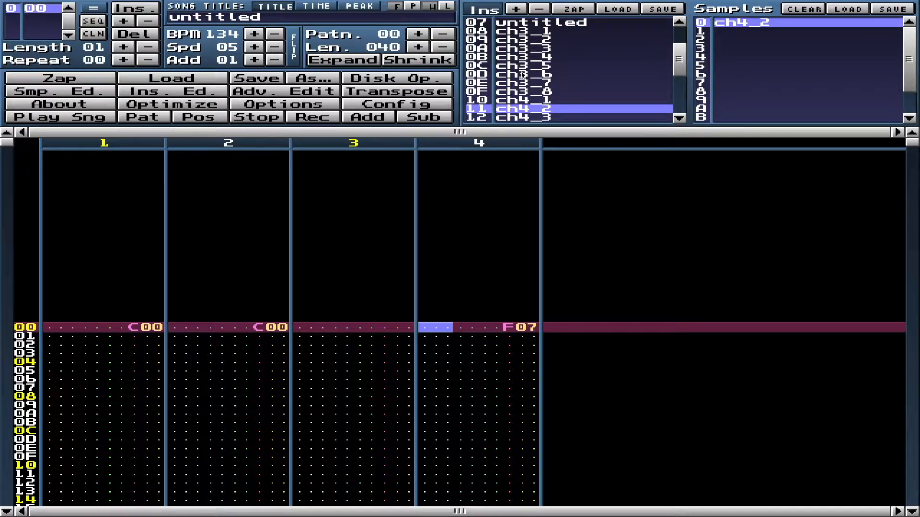
{"action": "scroll", "coordinate": [522, 75], "scroll_direction": "down", "scroll_amount": 2}
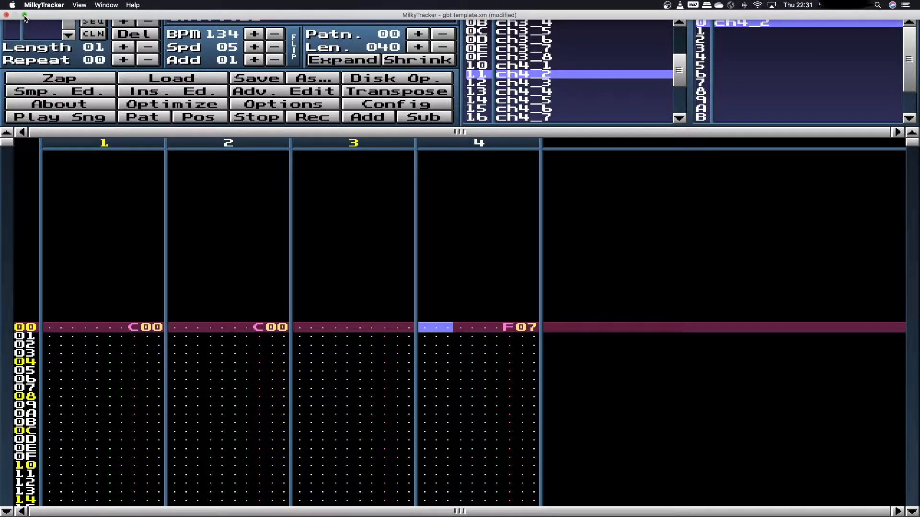
Step: Switch to the GB Studio music documentation in Firefox and examine the channel limitations table, especially the note range for channels 1 & 2
{"action": "left_click", "coordinate": [25, 19]}
{"action": "left_click_drag", "start_coordinate": [827, 44], "coordinate": [722, 40]}
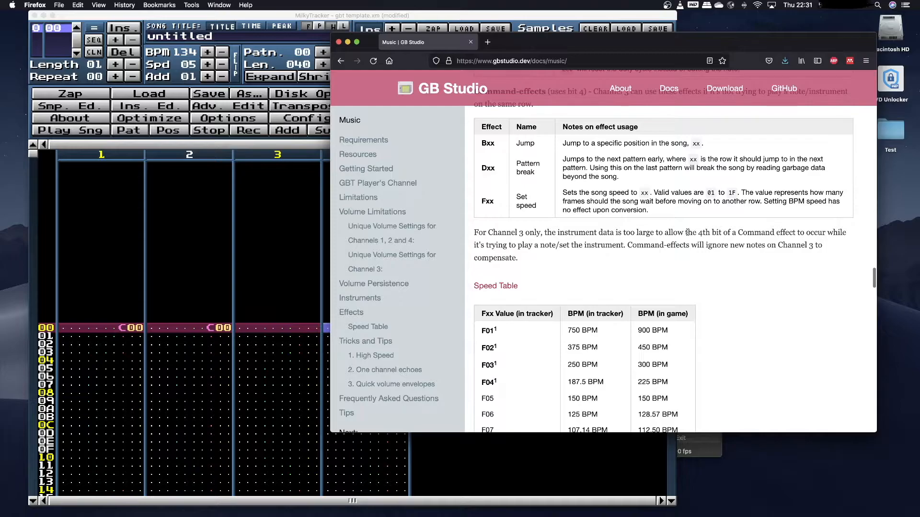
{"action": "scroll", "coordinate": [698, 280], "scroll_direction": "up", "scroll_amount": 10}
{"action": "scroll", "coordinate": [698, 281], "scroll_direction": "up", "scroll_amount": 15}
{"action": "scroll", "coordinate": [698, 284], "scroll_direction": "up", "scroll_amount": 12}
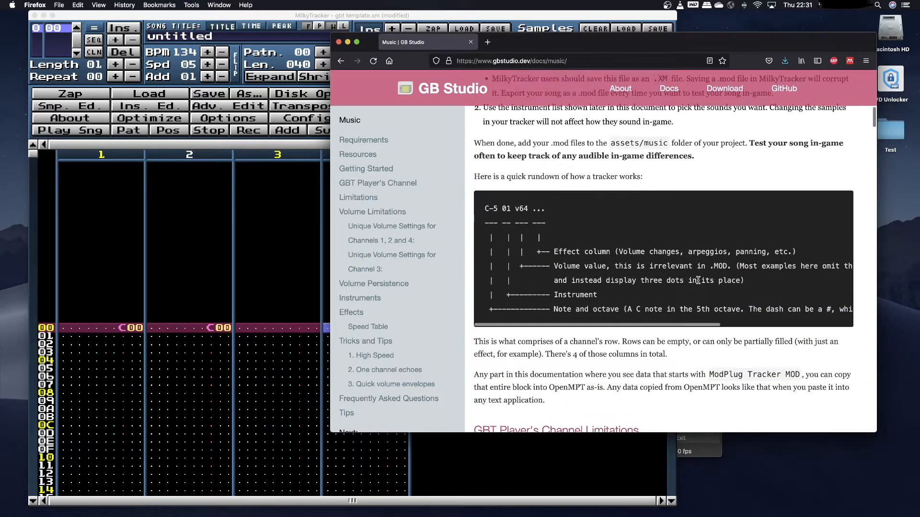
{"action": "scroll", "coordinate": [698, 280], "scroll_direction": "up", "scroll_amount": 15}
{"action": "scroll", "coordinate": [698, 280], "scroll_direction": "down", "scroll_amount": 20}
{"action": "scroll", "coordinate": [698, 281], "scroll_direction": "down", "scroll_amount": 10}
{"action": "scroll", "coordinate": [697, 280], "scroll_direction": "up", "scroll_amount": 6}
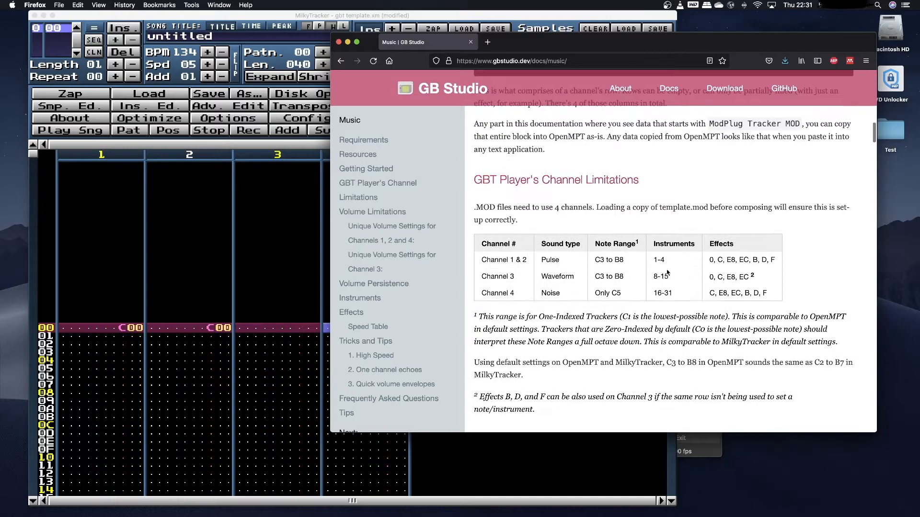
{"action": "left_click_drag", "start_coordinate": [482, 259], "coordinate": [629, 262]}
{"action": "left_click", "coordinate": [596, 259]}
Step: Switch back to MilkyTracker, reopen the instrument editor and play C3 on its keyboard
{"action": "left_click", "coordinate": [126, 108]}
{"action": "left_click", "coordinate": [126, 106]}
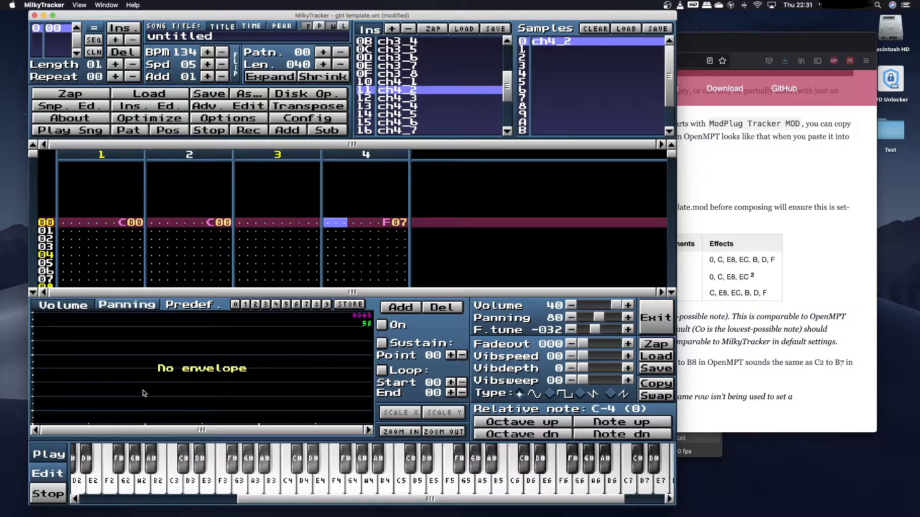
{"action": "left_click", "coordinate": [181, 491]}
Step: Check the Channel 4 row of the limitations table in Firefox and play C5 on MilkyTracker's keyboard
{"action": "left_click", "coordinate": [736, 201]}
{"action": "left_click_drag", "start_coordinate": [482, 292], "coordinate": [773, 292]}
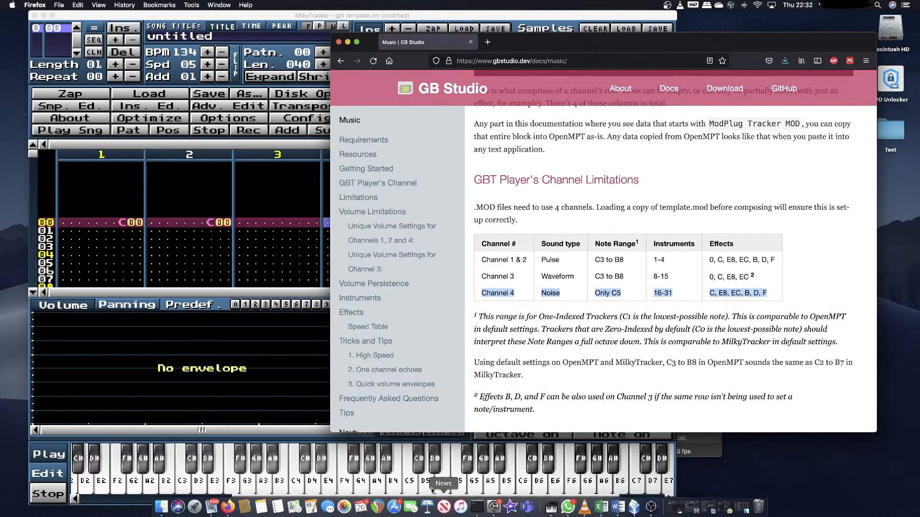
{"action": "left_click", "coordinate": [413, 489]}
{"action": "left_click", "coordinate": [413, 488]}
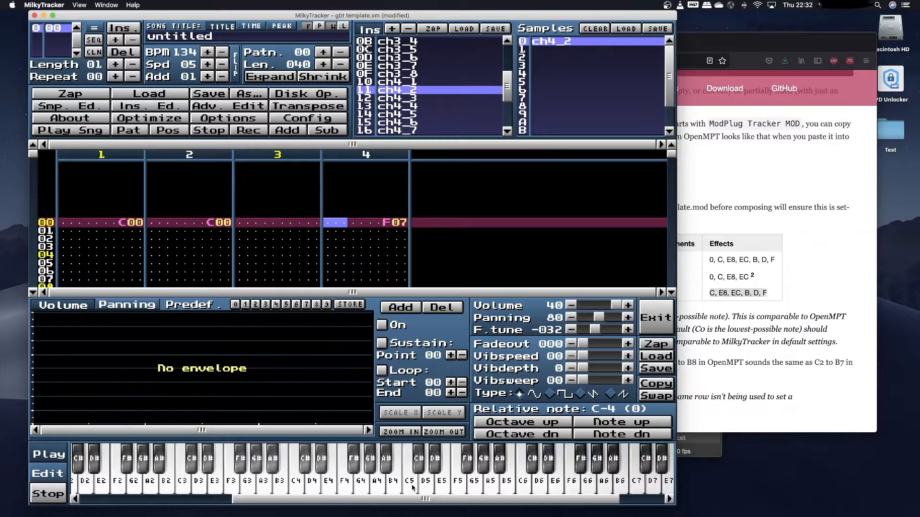
Step: Minimize the Firefox documentation window and return MilkyTracker to full screen
{"action": "left_click", "coordinate": [861, 203]}
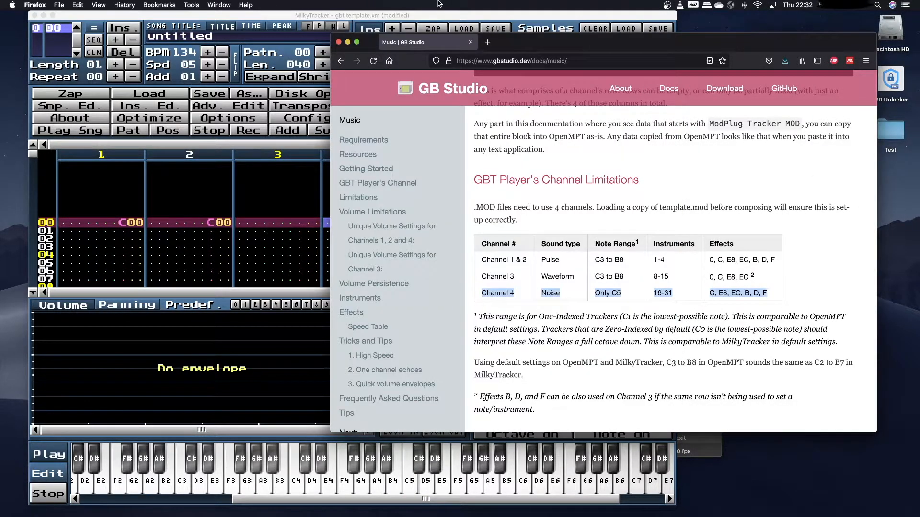
{"action": "left_click", "coordinate": [348, 42]}
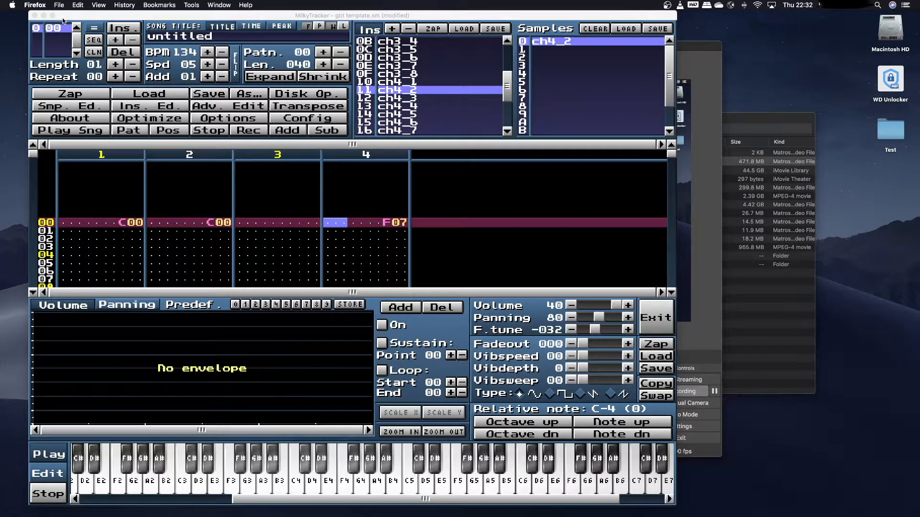
{"action": "left_click", "coordinate": [53, 16]}
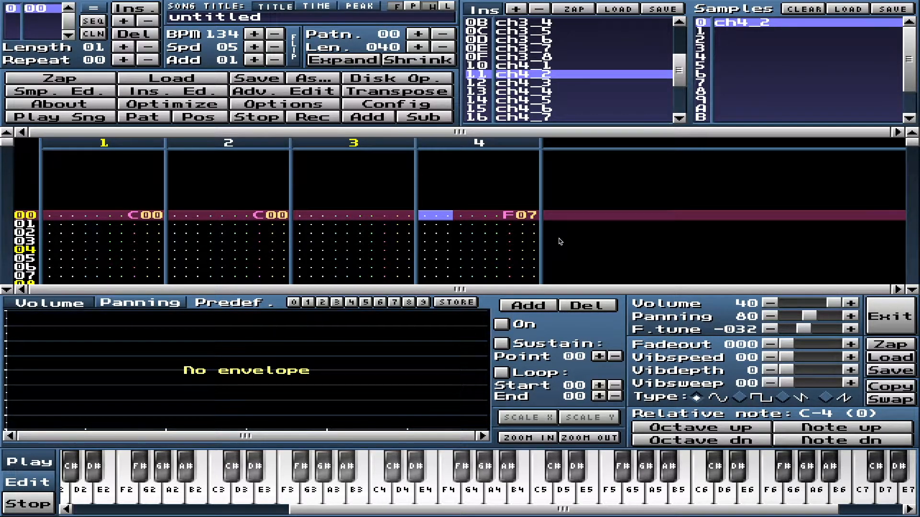
Step: In edit mode, change the speed effect on row 00 of channel 4 to F05, and leave edit mode
{"action": "key", "text": "space"}
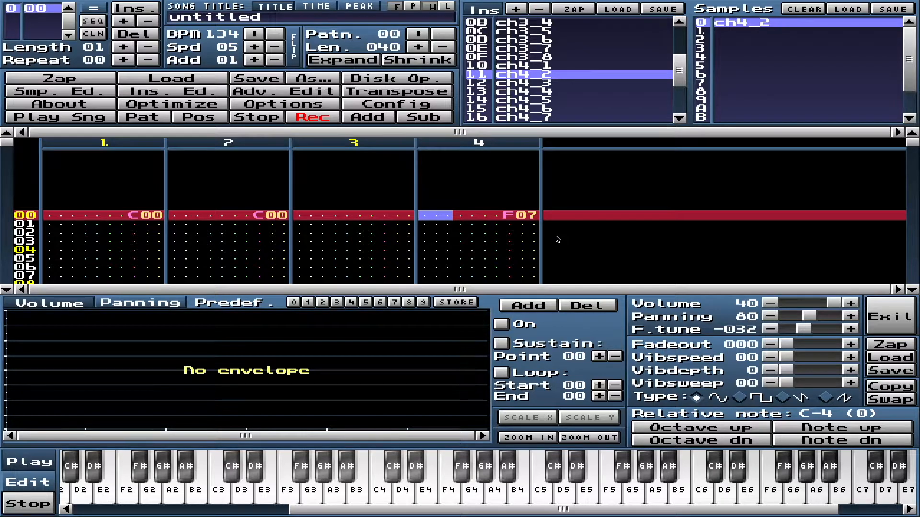
{"action": "key", "text": "Right"}
{"action": "key", "text": "Right"}
{"action": "key", "text": "Right"}
{"action": "key", "text": "Right"}
{"action": "key", "text": "Right"}
{"action": "key", "text": "Right"}
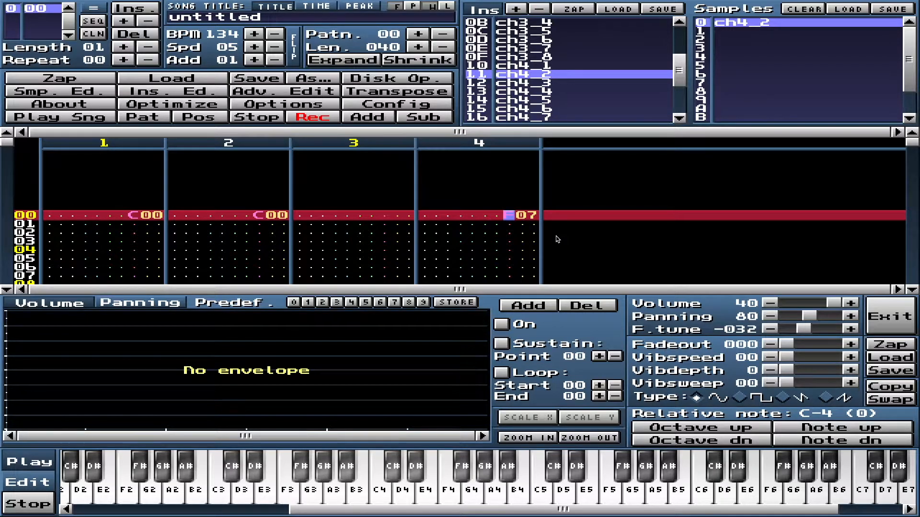
{"action": "key", "text": "Left"}
{"action": "key", "text": "Right"}
{"action": "key", "text": "Right"}
{"action": "key", "text": "Left"}
{"action": "key", "text": "Left"}
{"action": "key", "text": "Left"}
{"action": "key", "text": "Right"}
{"action": "key", "text": "Right"}
{"action": "key", "text": "Left"}
{"action": "key", "text": "Right"}
{"action": "key", "text": "Right"}
{"action": "key", "text": "Left"}
{"action": "key", "text": "Right"}
{"action": "type", "text": "5"}
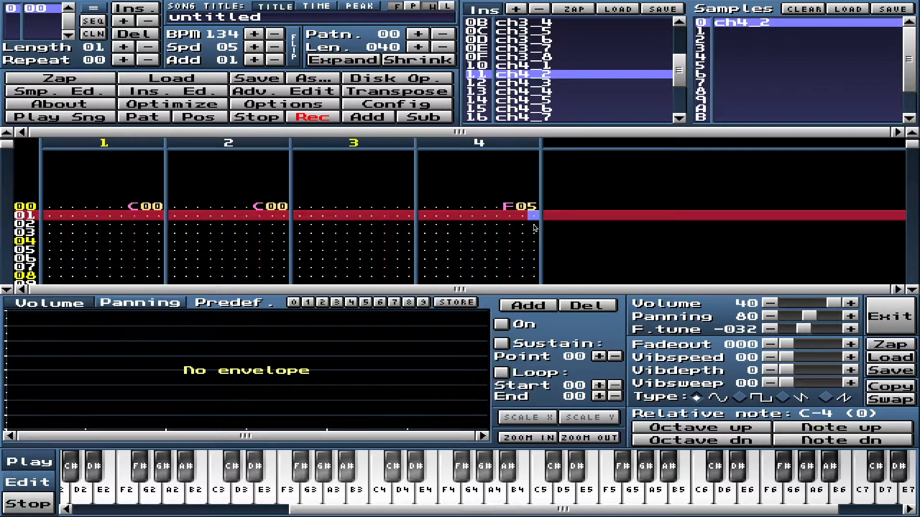
{"action": "key", "text": "space"}
{"action": "key", "text": "Down"}
{"action": "key", "text": "Left"}
{"action": "key", "text": "Left"}
{"action": "key", "text": "Left"}
{"action": "key", "text": "Left"}
{"action": "key", "text": "Left"}
{"action": "key", "text": "Left"}
{"action": "key", "text": "Left"}
{"action": "key", "text": "Left"}
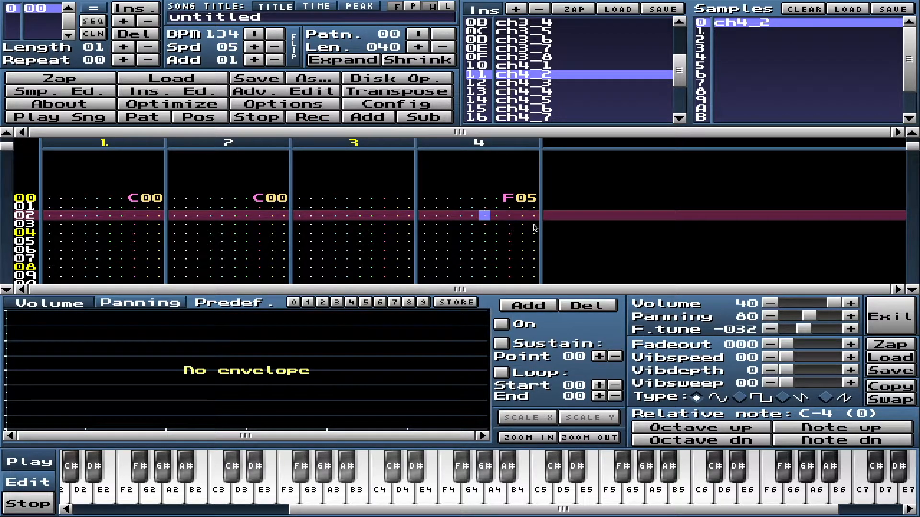
{"action": "key", "text": "Left"}
{"action": "key", "text": "Right"}
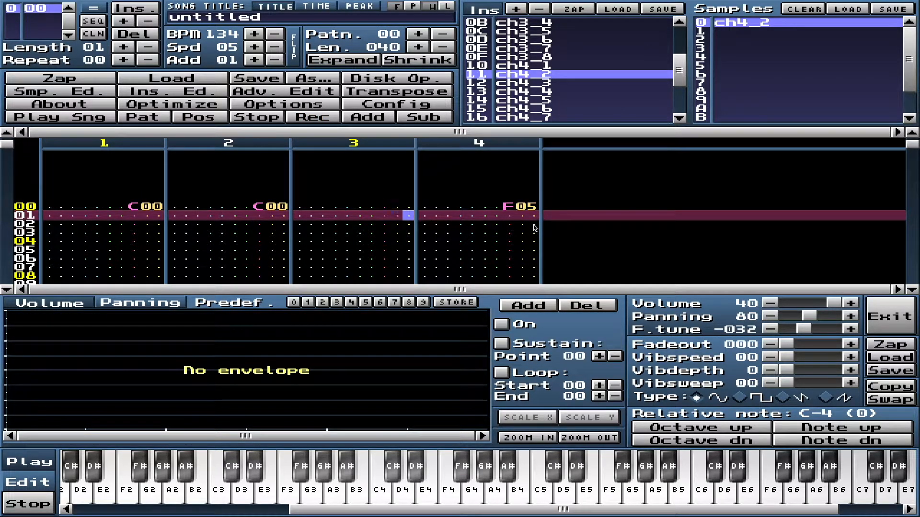
Step: Move the pattern cursor to the note column of channel 4 on row 04
{"action": "key", "text": "Right"}
{"action": "key", "text": "Up"}
{"action": "key", "text": "Up"}
{"action": "key", "text": "Right"}
{"action": "key", "text": "Right"}
{"action": "key", "text": "Right"}
{"action": "key", "text": "Right"}
{"action": "key", "text": "Left"}
{"action": "key", "text": "Left"}
{"action": "key", "text": "Left"}
{"action": "key", "text": "Left"}
{"action": "key", "text": "Left"}
{"action": "key", "text": "Left"}
{"action": "key", "text": "Right"}
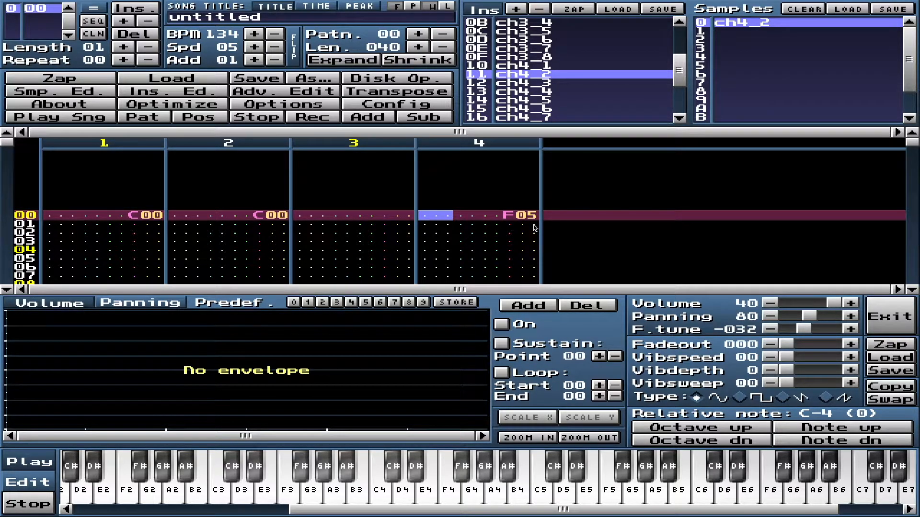
{"action": "key", "text": "Down"}
{"action": "key", "text": "Down"}
{"action": "key", "text": "Down"}
{"action": "key", "text": "Down"}
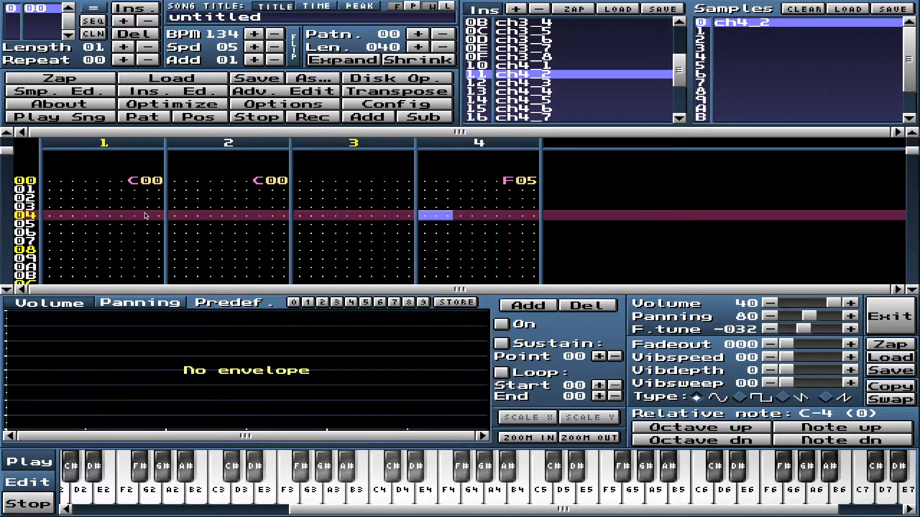
Step: Turn on edit mode and enter a C-5 note with instrument 11 on row 04 of channel 4
{"action": "key", "text": "space"}
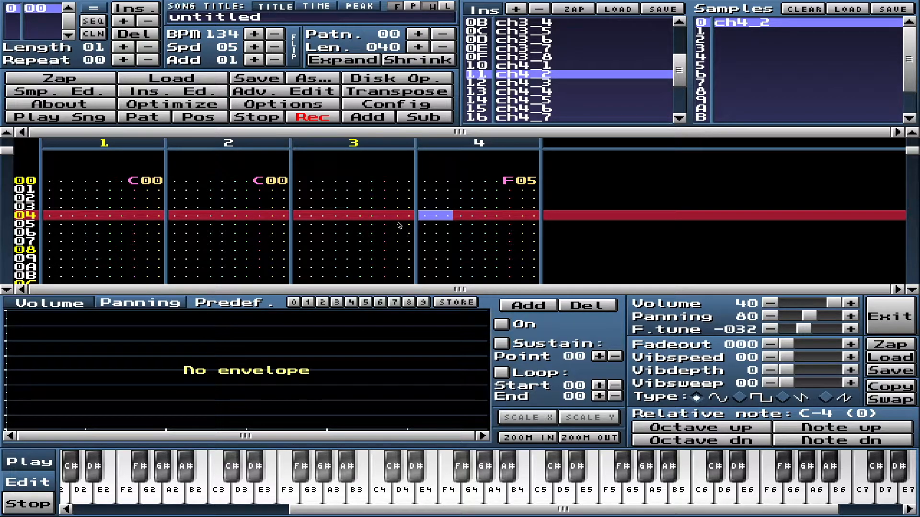
{"action": "key", "text": "space"}
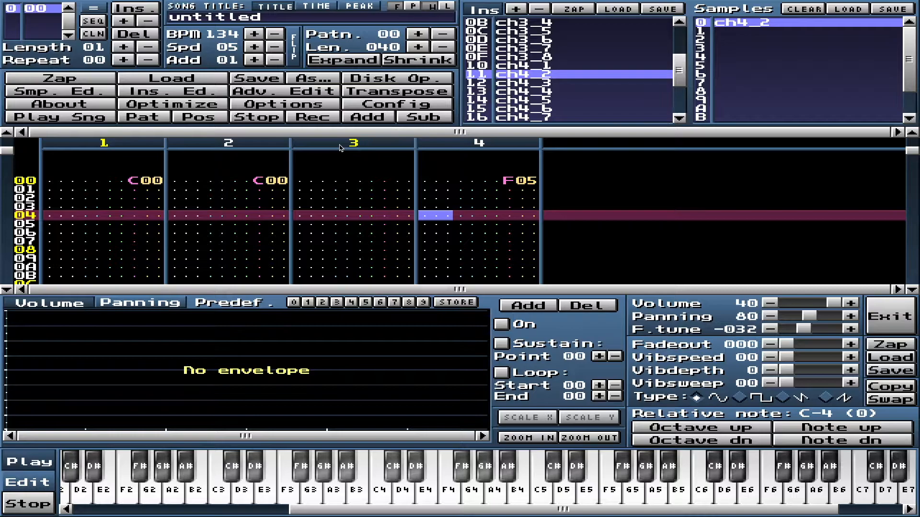
{"action": "key", "text": "space"}
{"action": "key", "text": "space"}
{"action": "key", "text": "space"}
{"action": "key", "text": "space"}
{"action": "key", "text": "space"}
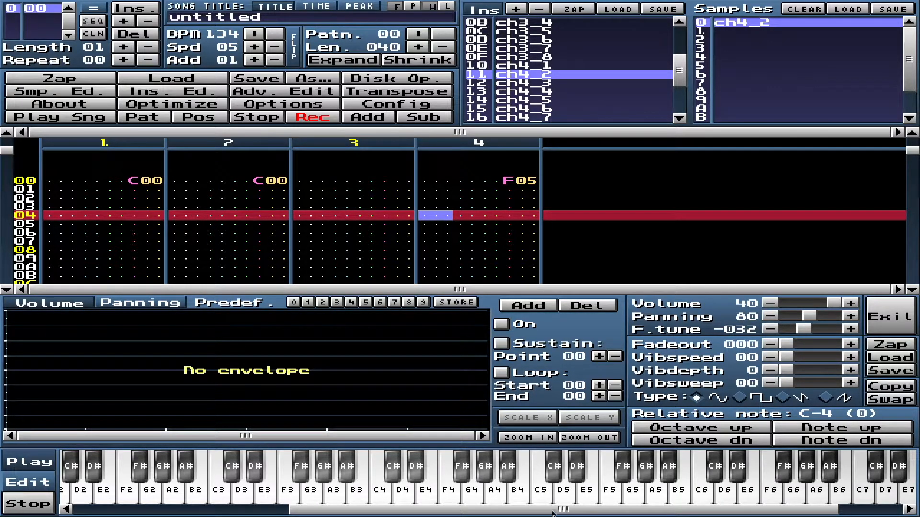
{"action": "scroll", "coordinate": [552, 514], "scroll_direction": "down", "scroll_amount": 1}
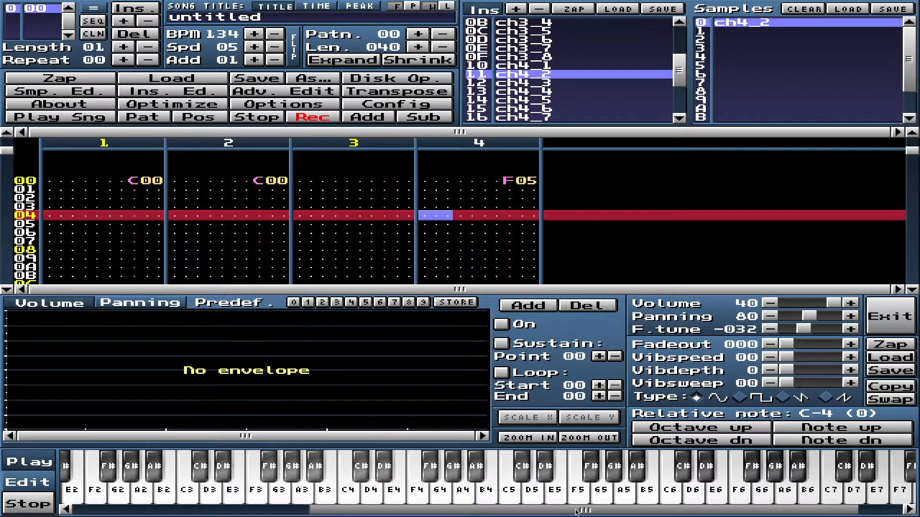
{"action": "left_click", "coordinate": [514, 493]}
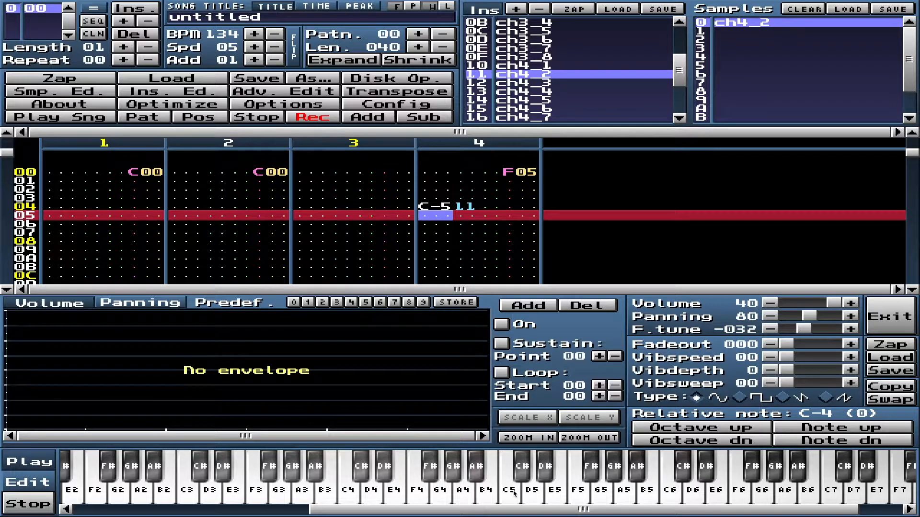
Step: Enter C-5 notes with instrument 11 on every fourth row of channel 4, from row 08 through row 3C
{"action": "key", "text": "Down"}
{"action": "key", "text": "Down"}
{"action": "key", "text": "Down"}
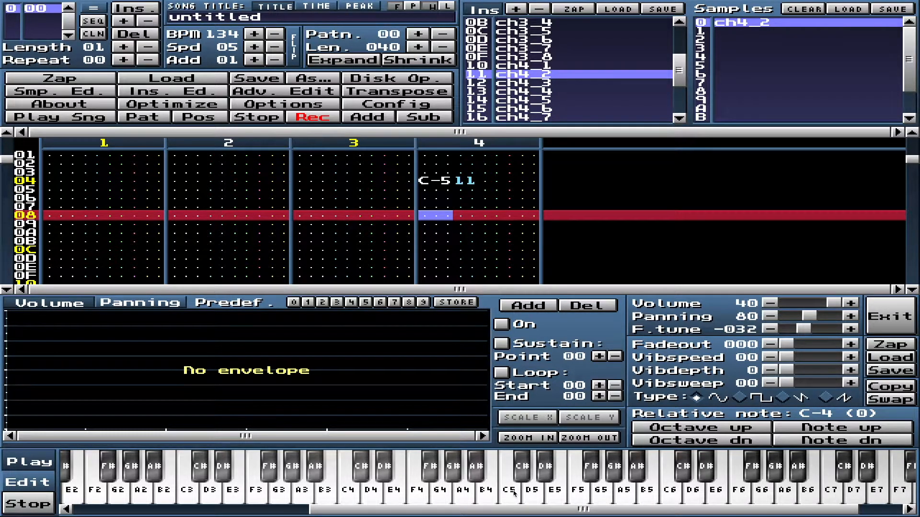
{"action": "left_click", "coordinate": [514, 493]}
{"action": "key", "text": "Down"}
{"action": "key", "text": "Down"}
{"action": "key", "text": "Down"}
{"action": "left_click", "coordinate": [514, 494]}
{"action": "key", "text": "Down"}
{"action": "key", "text": "Down"}
{"action": "key", "text": "Down"}
{"action": "left_click", "coordinate": [514, 494]}
{"action": "key", "text": "Down"}
{"action": "key", "text": "Down"}
{"action": "key", "text": "Down"}
{"action": "left_click", "coordinate": [514, 494]}
{"action": "key", "text": "Down"}
{"action": "key", "text": "Down"}
{"action": "key", "text": "Down"}
{"action": "left_click", "coordinate": [514, 493]}
{"action": "key", "text": "Down"}
{"action": "key", "text": "Down"}
{"action": "key", "text": "Down"}
{"action": "left_click", "coordinate": [514, 494]}
{"action": "key", "text": "Down"}
{"action": "key", "text": "Down"}
{"action": "key", "text": "Down"}
{"action": "left_click", "coordinate": [515, 494]}
{"action": "key", "text": "Down"}
{"action": "key", "text": "Down"}
{"action": "key", "text": "Down"}
{"action": "left_click", "coordinate": [514, 494]}
{"action": "key", "text": "Down"}
{"action": "key", "text": "Down"}
{"action": "key", "text": "Down"}
{"action": "left_click", "coordinate": [514, 493]}
{"action": "key", "text": "Down"}
{"action": "key", "text": "Down"}
{"action": "key", "text": "Down"}
{"action": "left_click", "coordinate": [514, 493]}
{"action": "key", "text": "Down"}
{"action": "key", "text": "Down"}
{"action": "key", "text": "Down"}
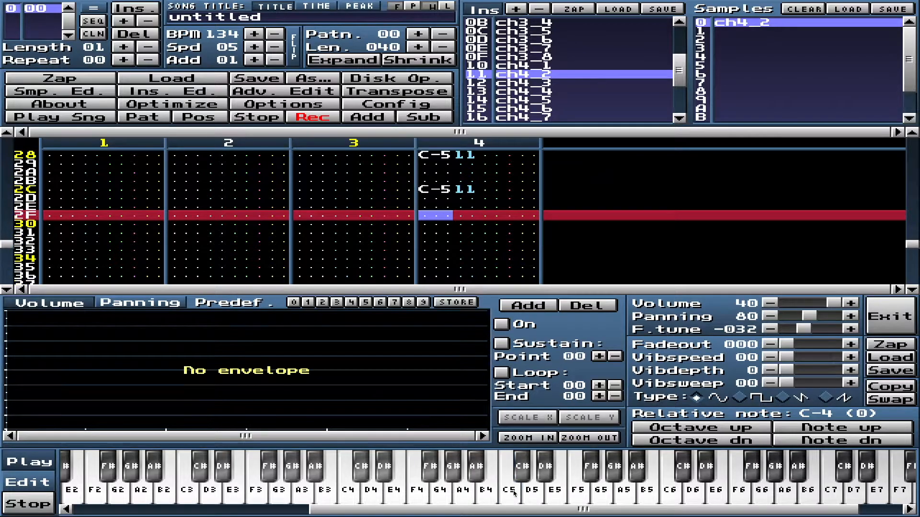
{"action": "left_click", "coordinate": [514, 493]}
{"action": "key", "text": "Down"}
{"action": "key", "text": "Down"}
{"action": "key", "text": "Down"}
{"action": "left_click", "coordinate": [514, 494]}
{"action": "key", "text": "Down"}
{"action": "key", "text": "Down"}
{"action": "key", "text": "Down"}
{"action": "key", "text": "Down"}
{"action": "left_click", "coordinate": [514, 493]}
{"action": "key", "text": "Down"}
{"action": "key", "text": "Down"}
{"action": "key", "text": "Down"}
{"action": "key", "text": "Down"}
{"action": "left_click", "coordinate": [514, 494]}
Step: Return the pattern cursor to row 04 of channel 4 and place it on the effect column
{"action": "key", "text": "Up"}
{"action": "key", "text": "Up"}
{"action": "key", "text": "Up"}
{"action": "key", "text": "Up"}
{"action": "key", "text": "Up"}
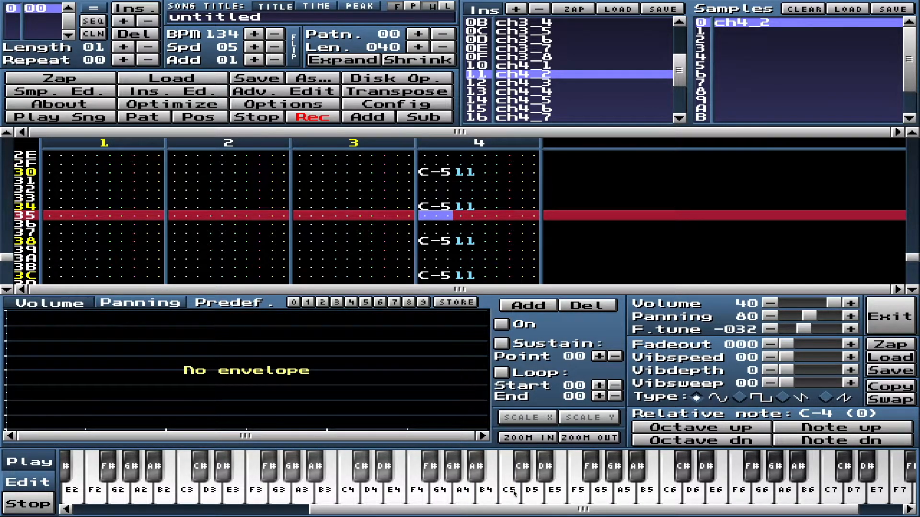
{"action": "key", "text": "Up"}
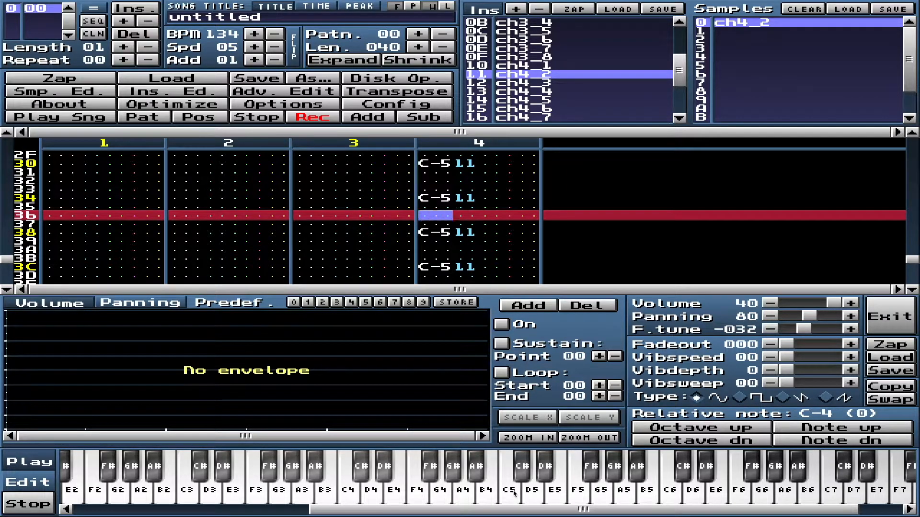
{"action": "key", "text": "Up"}
{"action": "key", "text": "Up"}
{"action": "key", "text": "Up"}
{"action": "key", "text": "Up"}
{"action": "key", "text": "Up"}
{"action": "key", "text": "Up"}
{"action": "key", "text": "Up"}
{"action": "key", "text": "Up"}
{"action": "key", "text": "Up"}
{"action": "key", "text": "Up"}
{"action": "key", "text": "Up"}
{"action": "key", "text": "Up"}
{"action": "key", "text": "Up"}
{"action": "key", "text": "Up"}
{"action": "key", "text": "Up"}
{"action": "key", "text": "Up"}
{"action": "key", "text": "Up"}
{"action": "key", "text": "Up"}
{"action": "key", "text": "Up"}
{"action": "key", "text": "Up"}
{"action": "key", "text": "Up"}
{"action": "key", "text": "Up"}
{"action": "key", "text": "Up"}
{"action": "key", "text": "Up"}
{"action": "key", "text": "Up"}
{"action": "key", "text": "Up"}
{"action": "key", "text": "Up"}
{"action": "key", "text": "Up"}
{"action": "key", "text": "Up"}
{"action": "key", "text": "Up"}
{"action": "key", "text": "Up"}
{"action": "key", "text": "Up"}
{"action": "key", "text": "Up"}
{"action": "key", "text": "Up"}
{"action": "key", "text": "Up"}
{"action": "key", "text": "Up"}
{"action": "key", "text": "Up"}
{"action": "key", "text": "Up"}
{"action": "key", "text": "Up"}
{"action": "key", "text": "Up"}
{"action": "key", "text": "Up"}
{"action": "key", "text": "Up"}
{"action": "key", "text": "Up"}
{"action": "key", "text": "Up"}
{"action": "key", "text": "Up"}
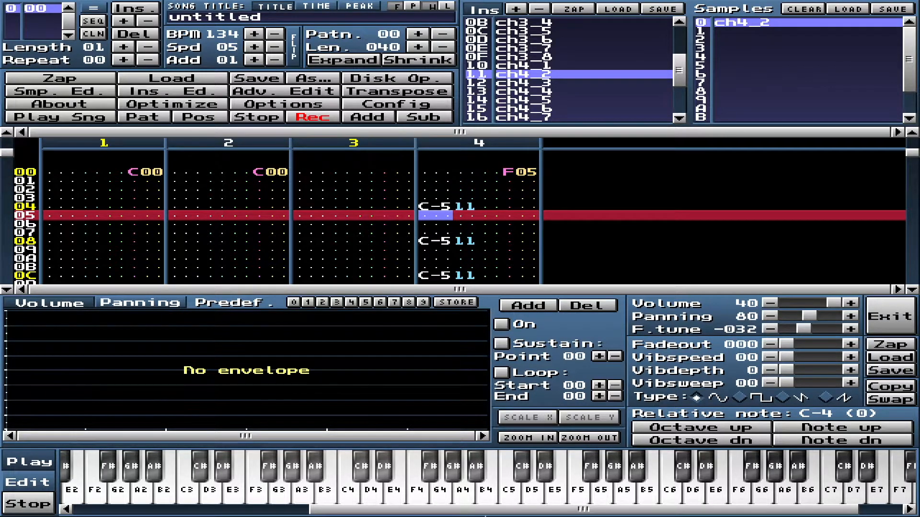
{"action": "key", "text": "Up"}
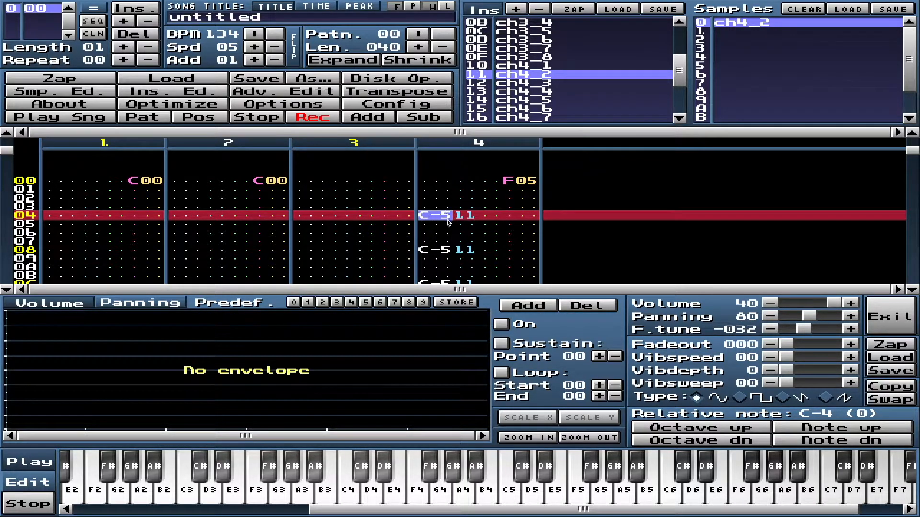
{"action": "key", "text": "Right"}
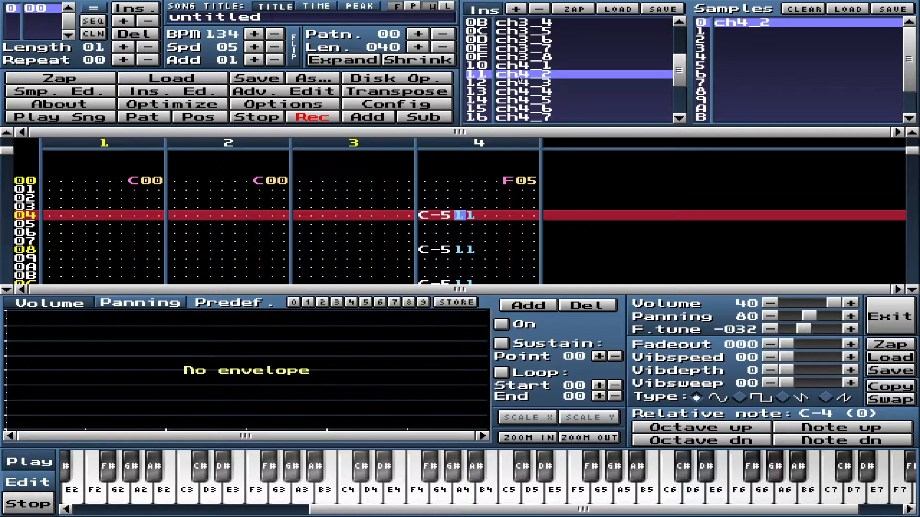
{"action": "key", "text": "Right"}
{"action": "key", "text": "Right"}
{"action": "key", "text": "Right"}
Step: Take MilkyTracker out of full screen and arrange it beside the Firefox window with the GB Studio music documentation
{"action": "mouse_move", "coordinate": [99, 5]}
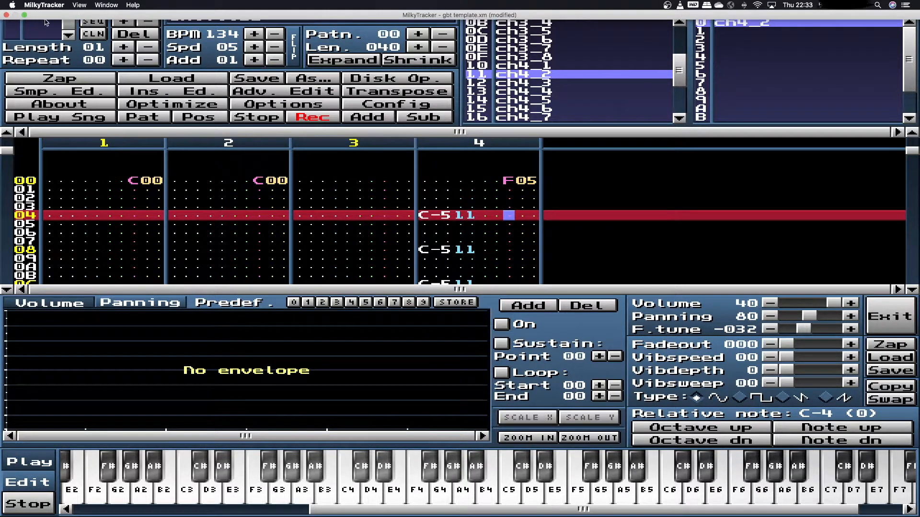
{"action": "left_click", "coordinate": [25, 16]}
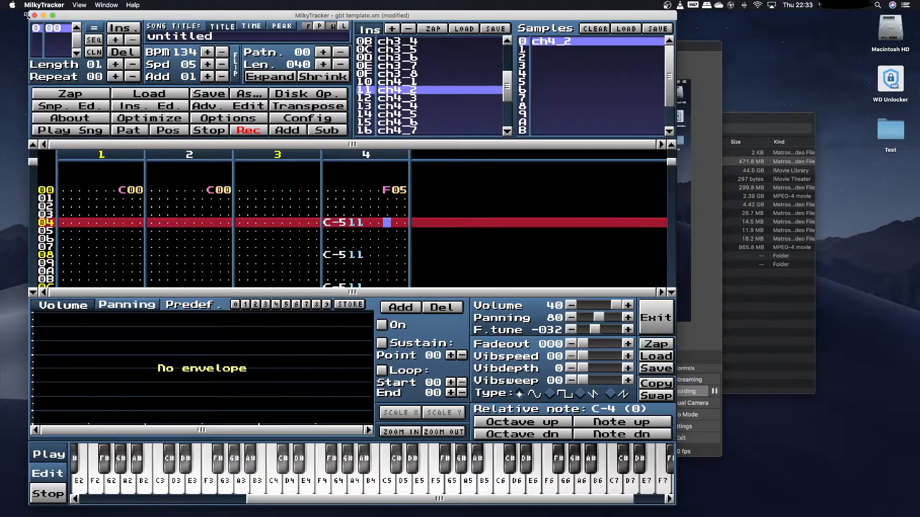
{"action": "left_click", "coordinate": [220, 507]}
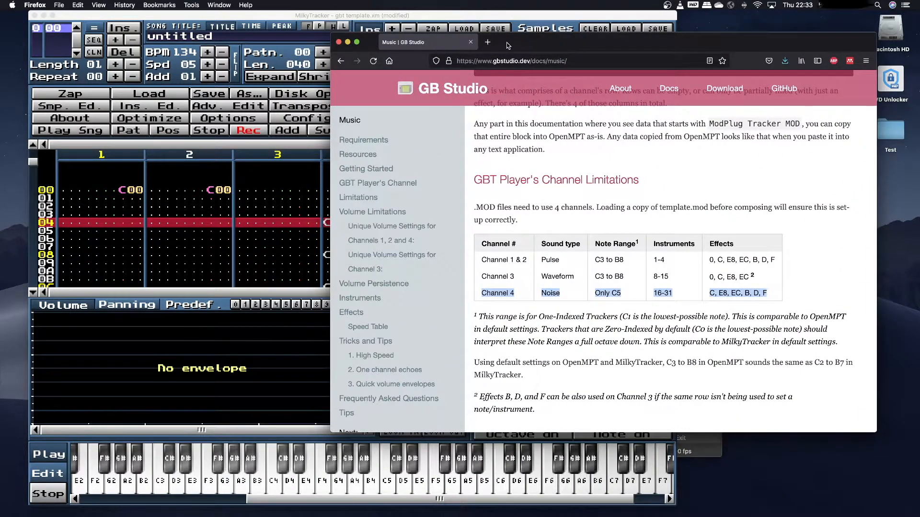
{"action": "left_click_drag", "start_coordinate": [507, 46], "coordinate": [556, 44]}
{"action": "left_click", "coordinate": [501, 17]}
{"action": "left_click_drag", "start_coordinate": [502, 17], "coordinate": [387, 23]}
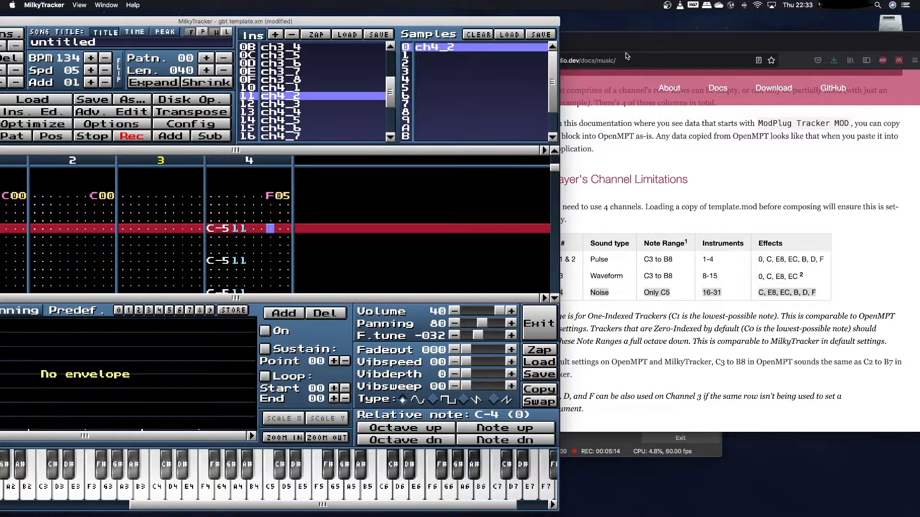
Step: Look up the ECx note cut entry in the note-effects table of the GB Studio music documentation
{"action": "left_click", "coordinate": [699, 298]}
{"action": "scroll", "coordinate": [689, 314], "scroll_direction": "down", "scroll_amount": 15}
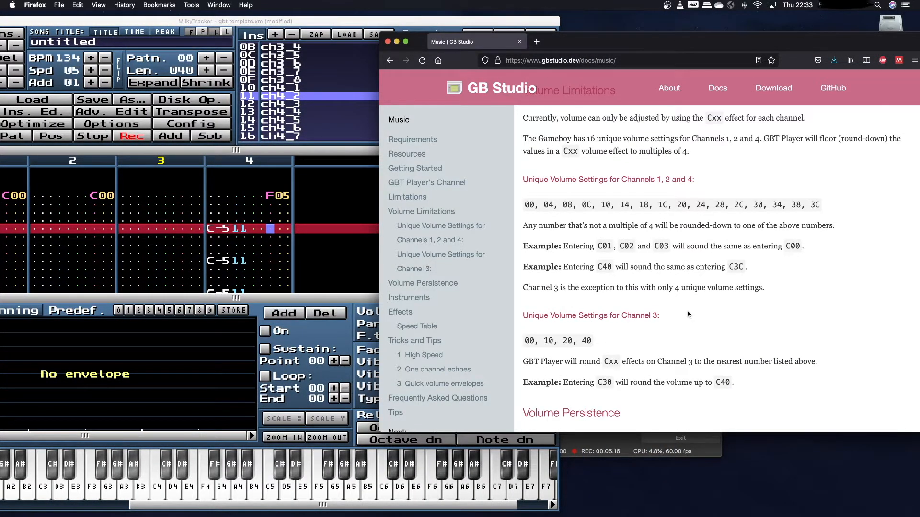
{"action": "scroll", "coordinate": [688, 314], "scroll_direction": "down", "scroll_amount": 20}
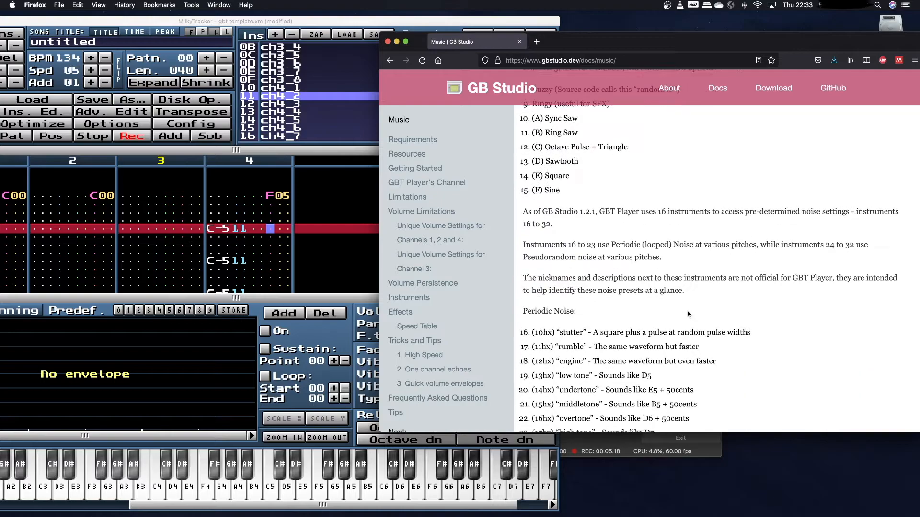
{"action": "scroll", "coordinate": [688, 314], "scroll_direction": "down", "scroll_amount": 3}
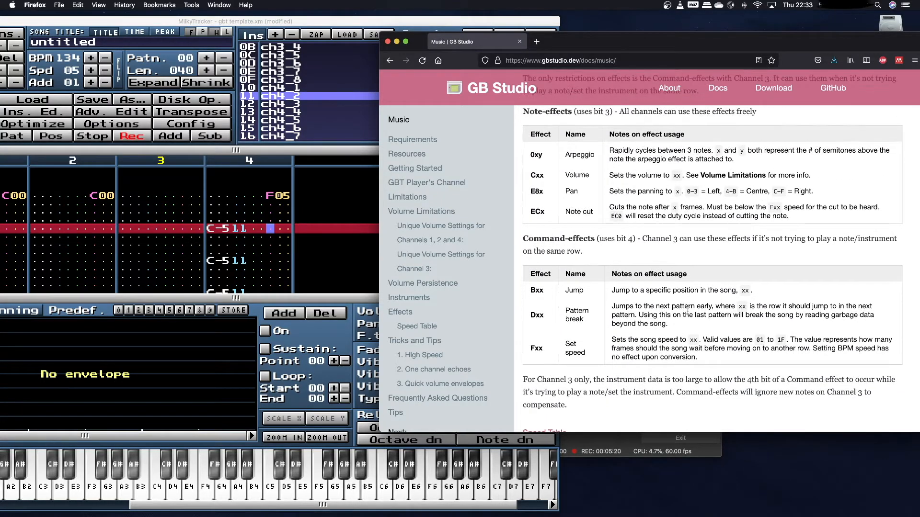
{"action": "left_click_drag", "start_coordinate": [531, 214], "coordinate": [547, 216]}
Step: Bring MilkyTracker back into full view and enter the note cut effect EC2 on row 04 of channel 4
{"action": "left_click_drag", "start_coordinate": [426, 17], "coordinate": [548, 12]}
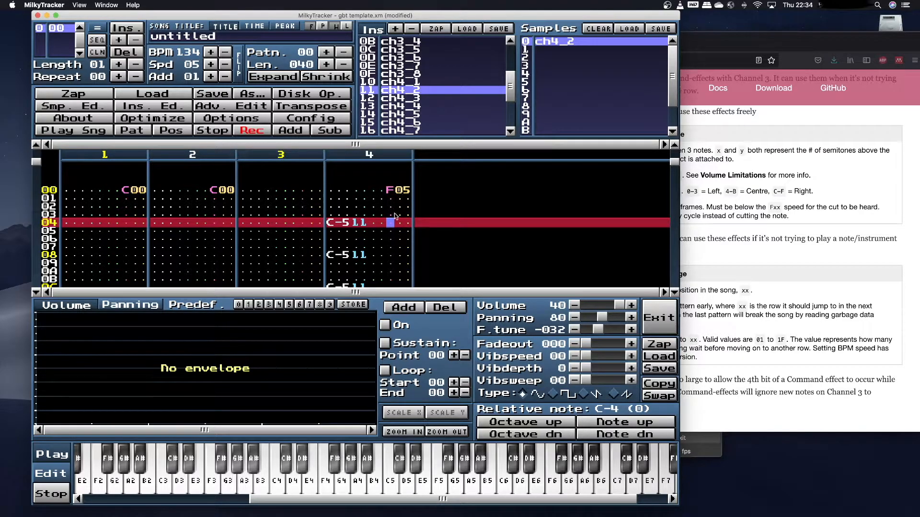
{"action": "key", "text": "e"}
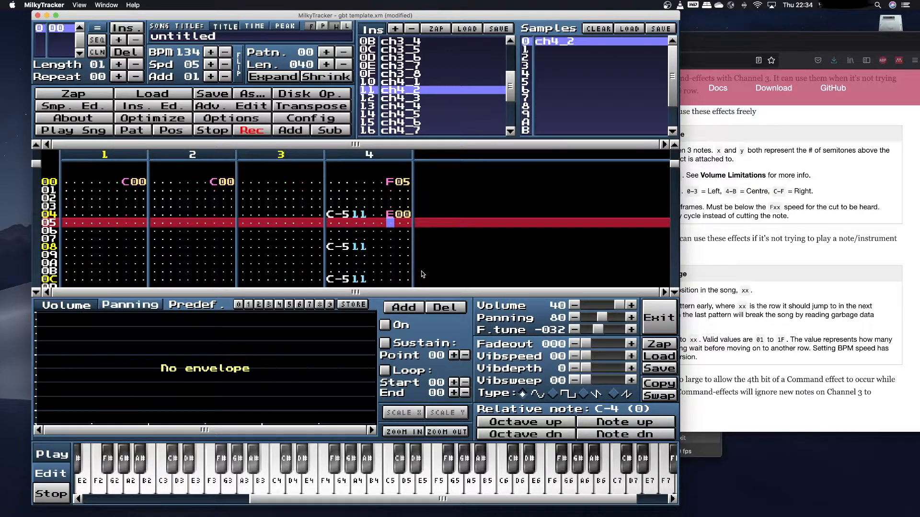
{"action": "key", "text": "Up"}
{"action": "key", "text": "Right"}
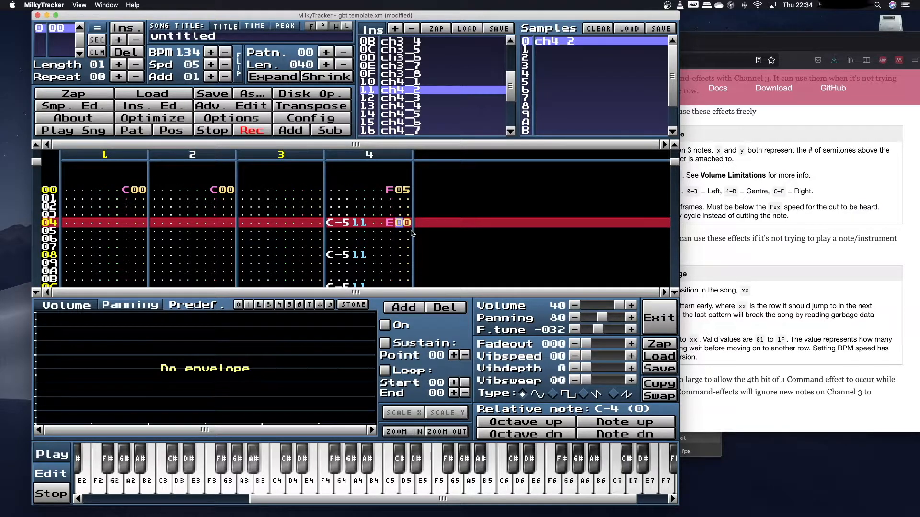
{"action": "key", "text": "c"}
{"action": "key", "text": "Up"}
{"action": "key", "text": "Right"}
{"action": "key", "text": "2"}
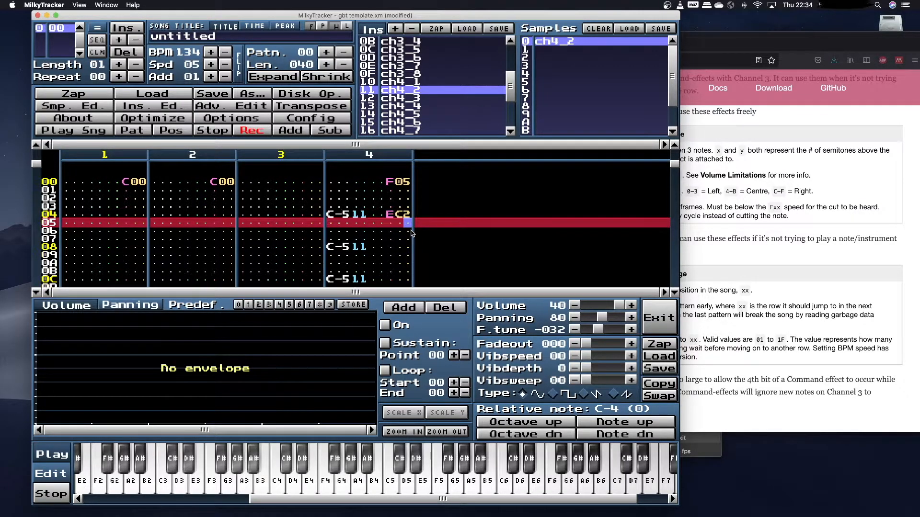
Step: Enter the note cut effect EC2 beside the note on row 08 of channel 4
{"action": "key", "text": "Down"}
{"action": "key", "text": "Down"}
{"action": "key", "text": "Down"}
{"action": "key", "text": "Left"}
{"action": "key", "text": "Left"}
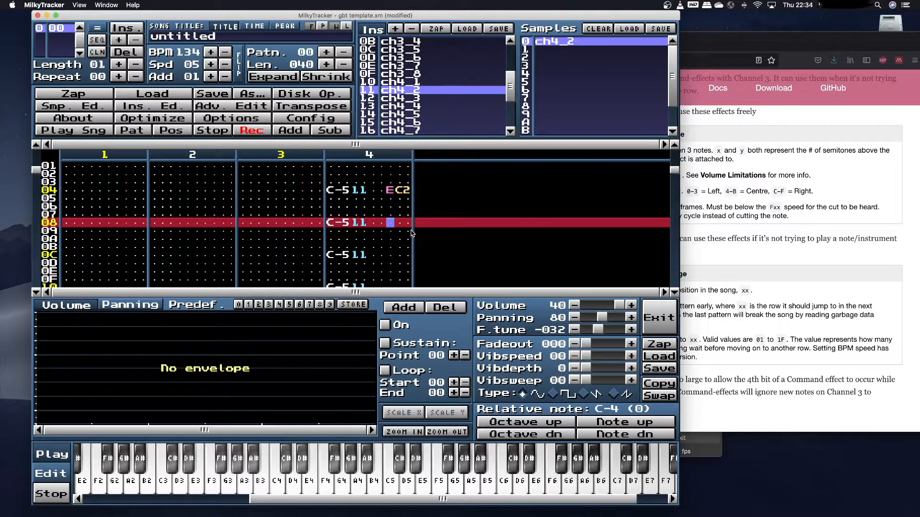
{"action": "key", "text": "e"}
{"action": "key", "text": "Up"}
{"action": "key", "text": "c"}
{"action": "key", "text": "Right"}
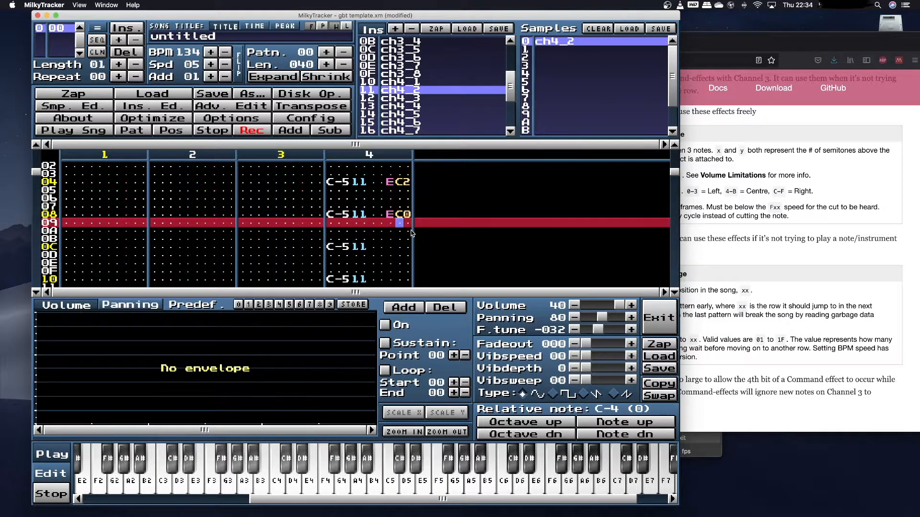
{"action": "key", "text": "Up"}
{"action": "key", "text": "Right"}
{"action": "key", "text": "2"}
Step: Enter the note cut effect EC2 beside the note on row 0C of channel 4
{"action": "key", "text": "Down"}
{"action": "key", "text": "Down"}
{"action": "key", "text": "Down"}
{"action": "key", "text": "Left"}
{"action": "key", "text": "Left"}
{"action": "key", "text": "Left"}
{"action": "key", "text": "Right"}
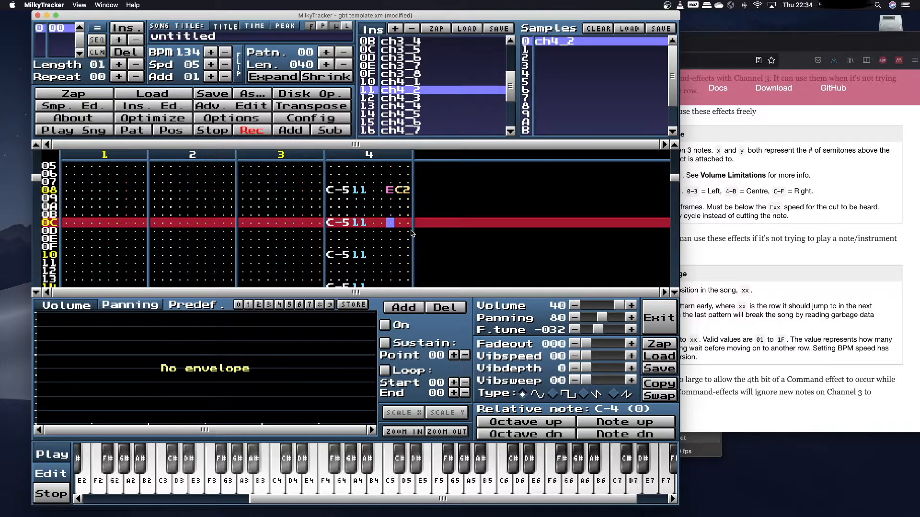
{"action": "key", "text": "e"}
{"action": "key", "text": "Up"}
{"action": "key", "text": "Right"}
{"action": "key", "text": "c"}
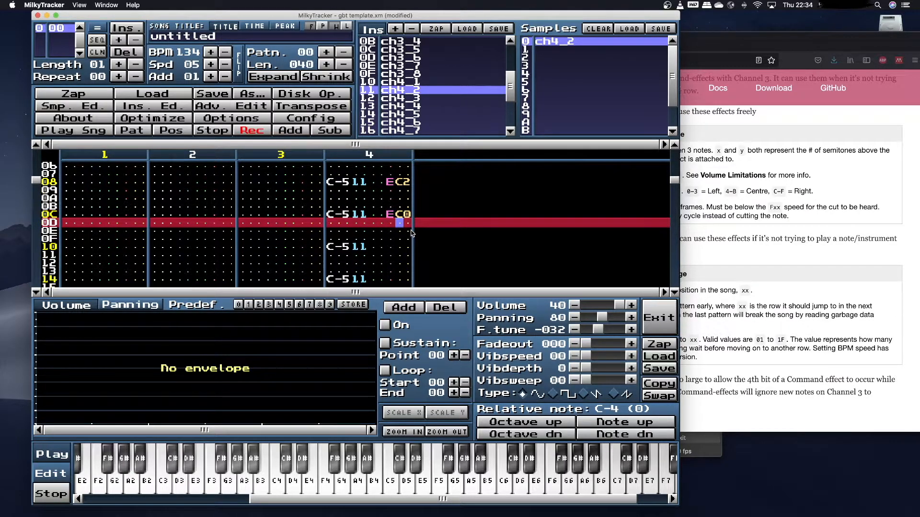
{"action": "key", "text": "Up"}
{"action": "key", "text": "Right"}
{"action": "key", "text": "2"}
Step: Enter the note cut effect EC2 beside the note on row 10 of channel 4
{"action": "key", "text": "Down"}
{"action": "key", "text": "Down"}
{"action": "key", "text": "Down"}
{"action": "key", "text": "Left"}
{"action": "key", "text": "Left"}
{"action": "key", "text": "e"}
{"action": "key", "text": "c"}
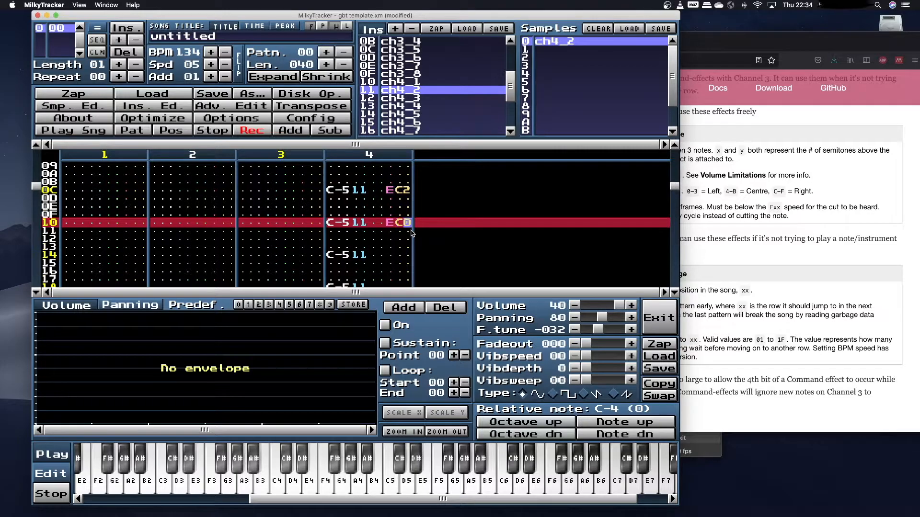
{"action": "key", "text": "2"}
Step: Turn off record mode and return MilkyTracker to full screen
{"action": "key", "text": "Up"}
{"action": "key", "text": "Up"}
{"action": "key", "text": "Up"}
{"action": "key", "text": "Up"}
{"action": "key", "text": "Up"}
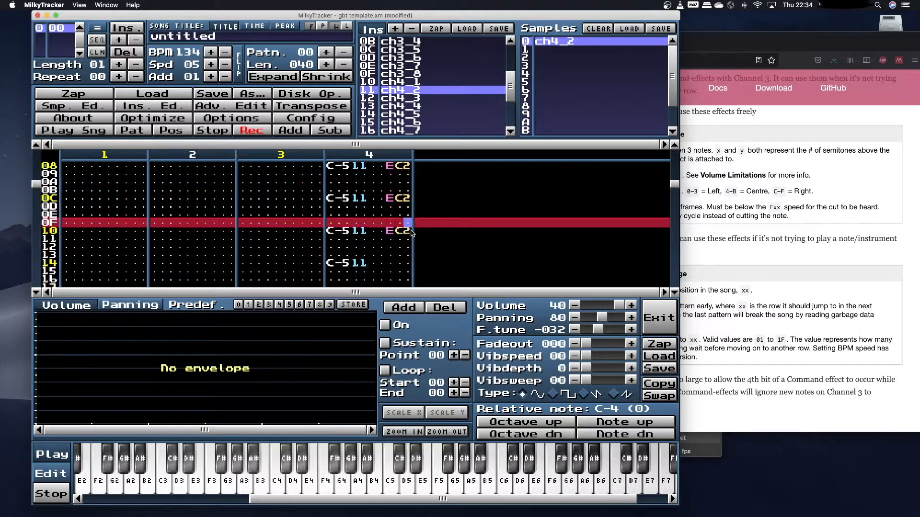
{"action": "key", "text": "space"}
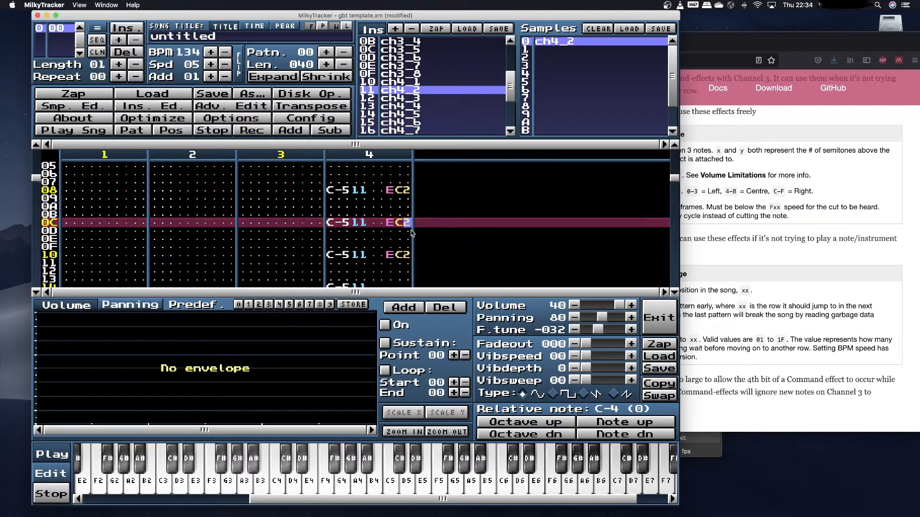
{"action": "left_click", "coordinate": [56, 16]}
Step: Move the pattern cursor to the note column of channel 4 on row 00
{"action": "key", "text": "Up"}
{"action": "key", "text": "Up"}
{"action": "key", "text": "Up"}
{"action": "key", "text": "Up"}
{"action": "key", "text": "Up"}
{"action": "key", "text": "Up"}
{"action": "key", "text": "Up"}
{"action": "key", "text": "Up"}
{"action": "key", "text": "Up"}
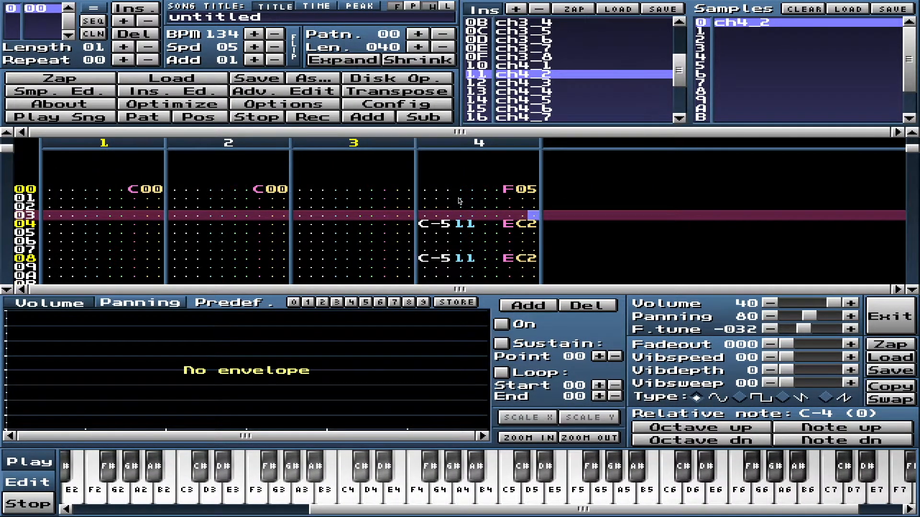
{"action": "key", "text": "Left"}
{"action": "key", "text": "Left"}
{"action": "key", "text": "Left"}
{"action": "key", "text": "Left"}
{"action": "key", "text": "Left"}
{"action": "key", "text": "Left"}
{"action": "key", "text": "Left"}
{"action": "key", "text": "Left"}
{"action": "key", "text": "Right"}
{"action": "key", "text": "Up"}
{"action": "key", "text": "Up"}
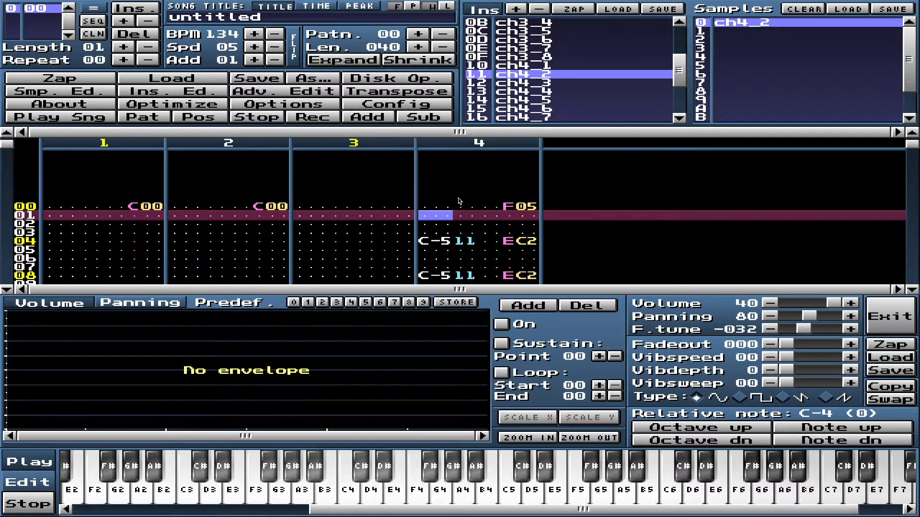
{"action": "key", "text": "Up"}
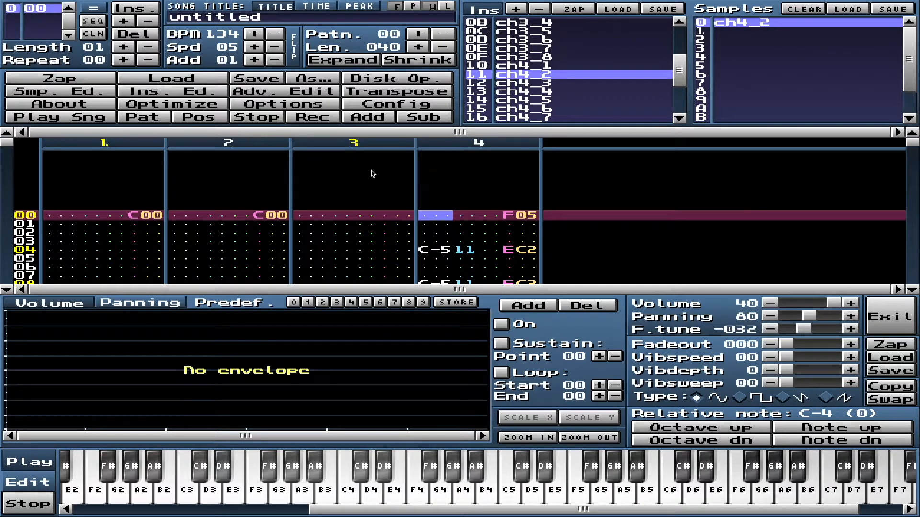
Step: Save the song and play back the channel 4 beat
{"action": "key", "text": "space"}
{"action": "key", "text": "space"}
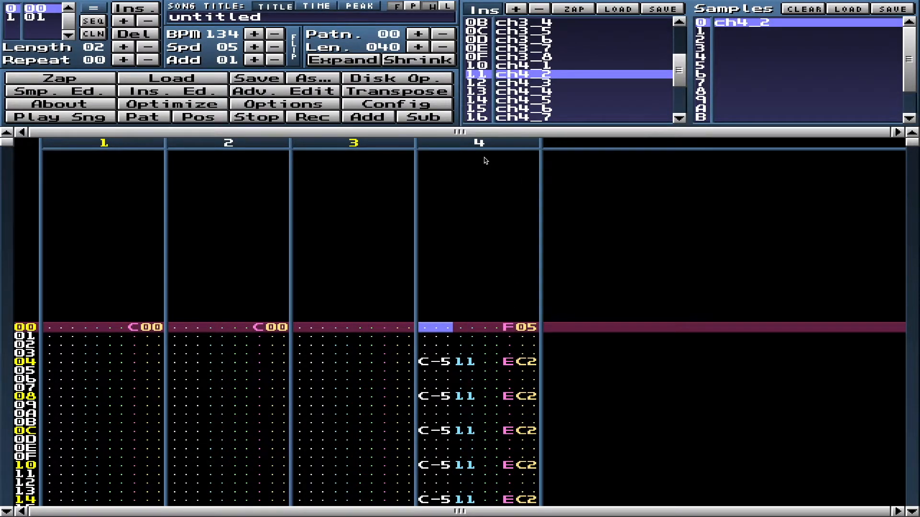
{"action": "left_click", "coordinate": [259, 82]}
{"action": "key", "text": "Control_R"}
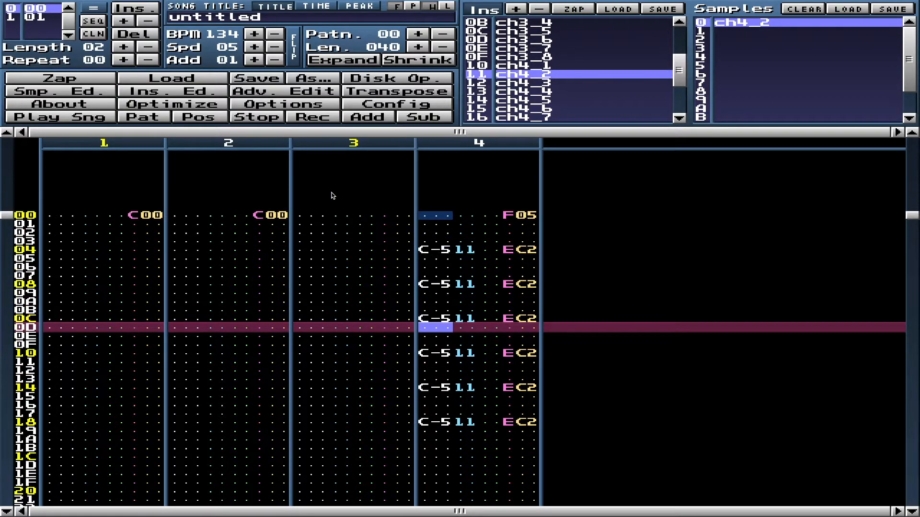
Step: Mark the notes and effects on rows 04 to 18 of channel 4 and copy the block
{"action": "scroll", "coordinate": [333, 196], "scroll_direction": "up", "scroll_amount": 16}
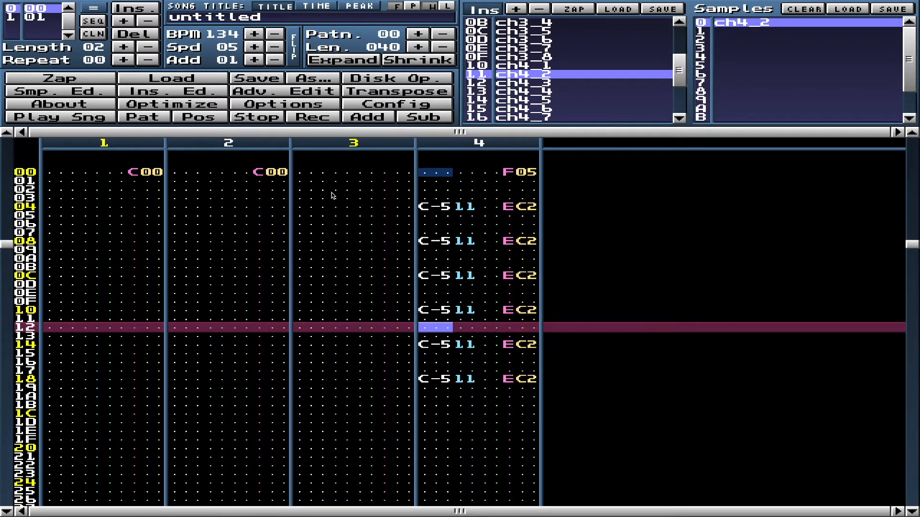
{"action": "scroll", "coordinate": [472, 427], "scroll_direction": "up", "scroll_amount": 9}
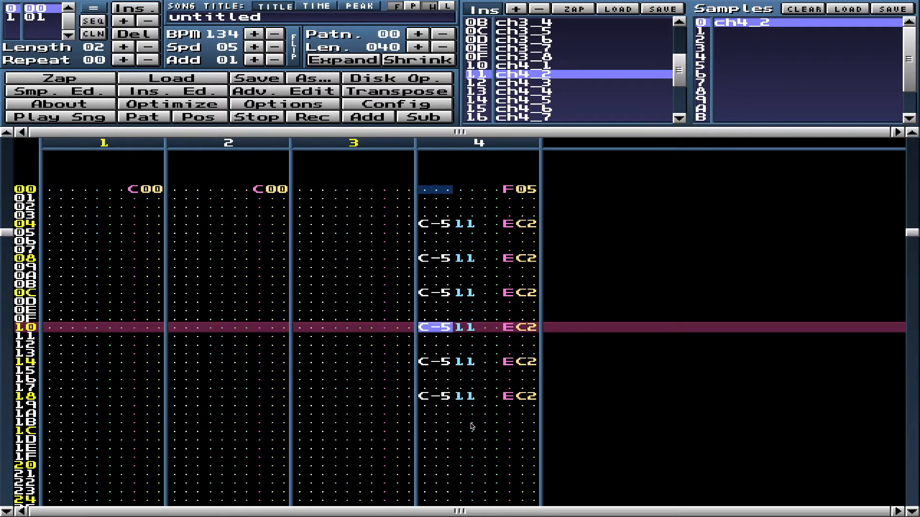
{"action": "left_click_drag", "start_coordinate": [422, 228], "coordinate": [534, 403]}
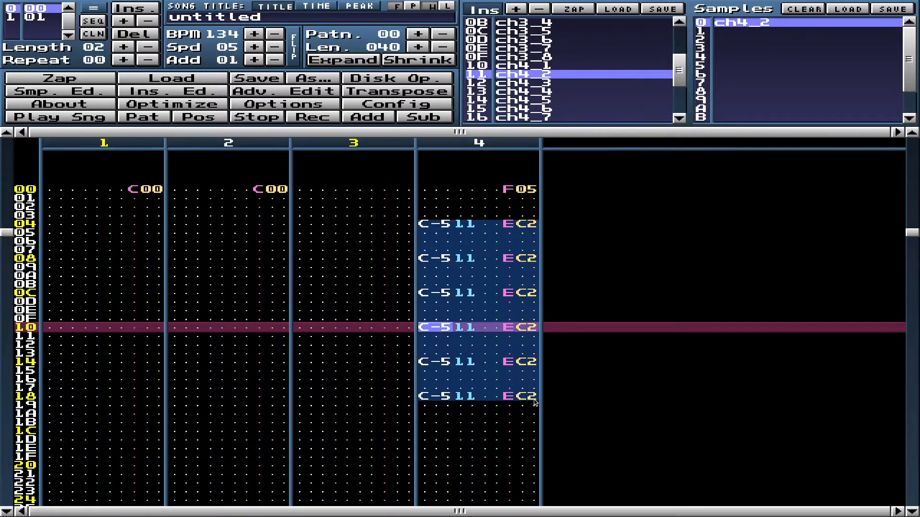
{"action": "right_click", "coordinate": [443, 250]}
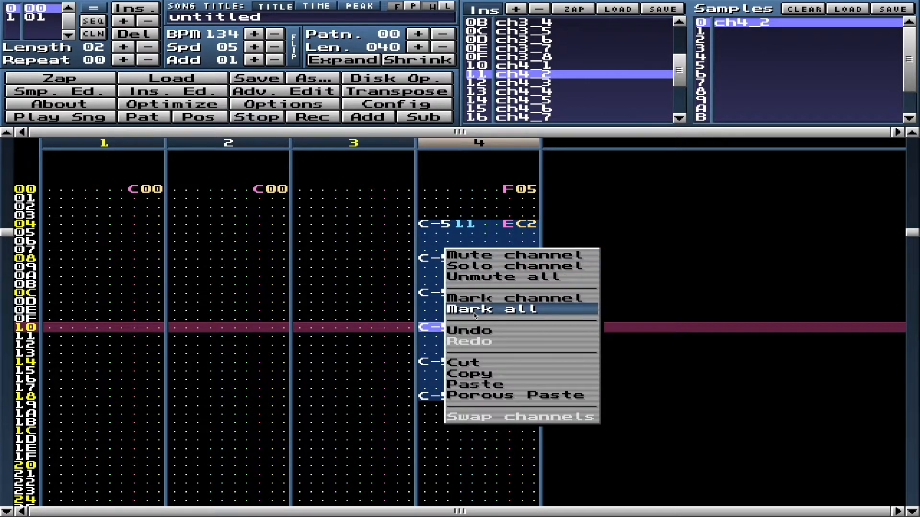
{"action": "left_click", "coordinate": [470, 374]}
Step: Paste the copied beat into channel 4 at row 1C and again at row 2C to fill the pattern
{"action": "left_click", "coordinate": [432, 431]}
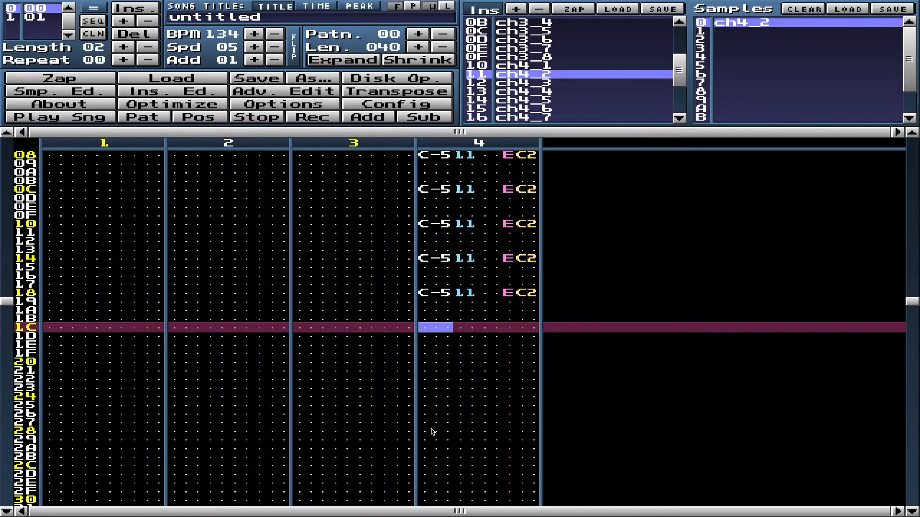
{"action": "right_click", "coordinate": [423, 329]}
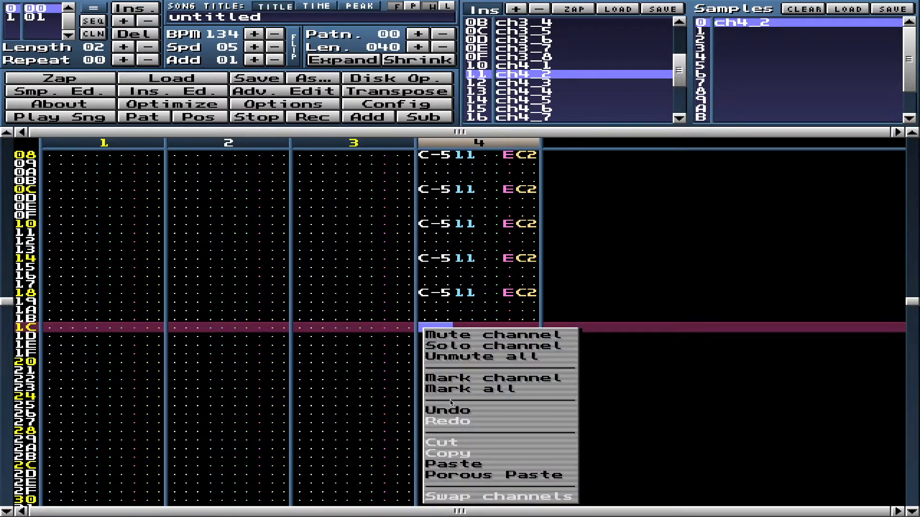
{"action": "left_click", "coordinate": [466, 462]}
{"action": "scroll", "coordinate": [449, 398], "scroll_direction": "down", "scroll_amount": 17}
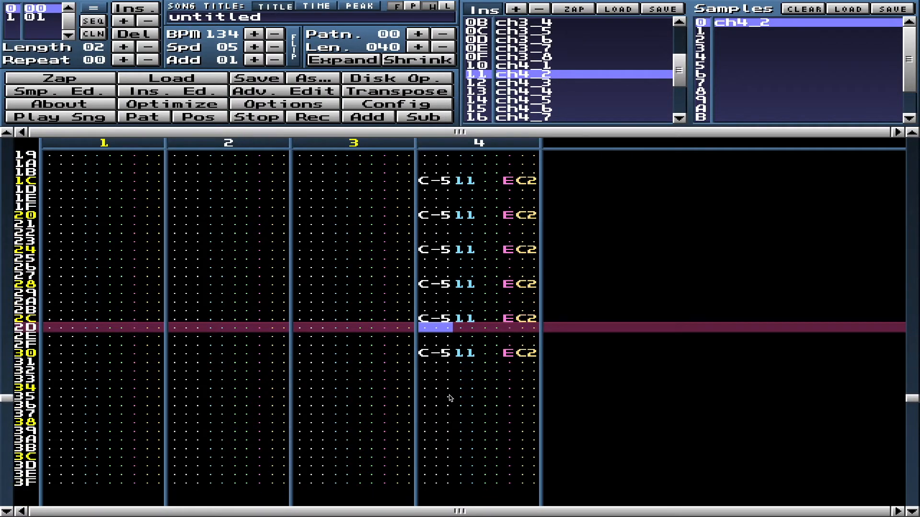
{"action": "scroll", "coordinate": [421, 318], "scroll_direction": "up", "scroll_amount": 1}
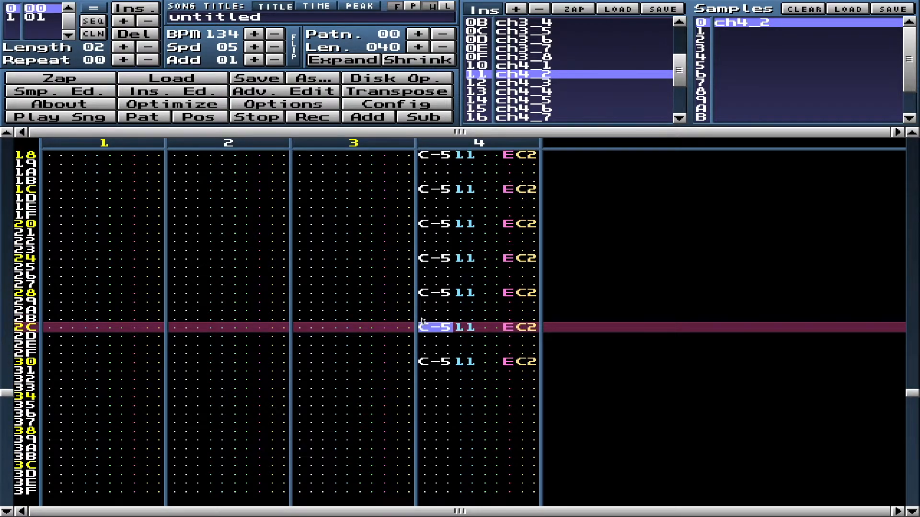
{"action": "right_click", "coordinate": [423, 331]}
{"action": "left_click", "coordinate": [468, 464]}
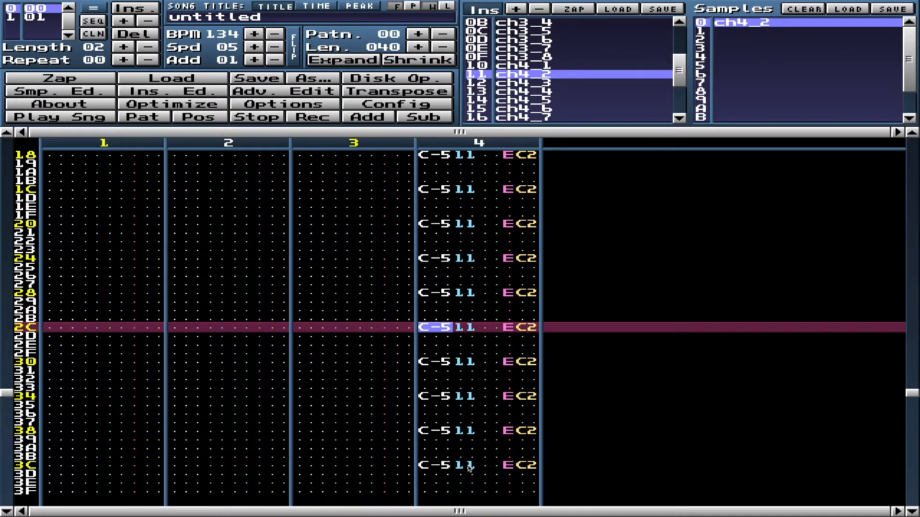
Step: Play the pattern from row 00 to hear the full beat, and stop playback
{"action": "key", "text": "Home"}
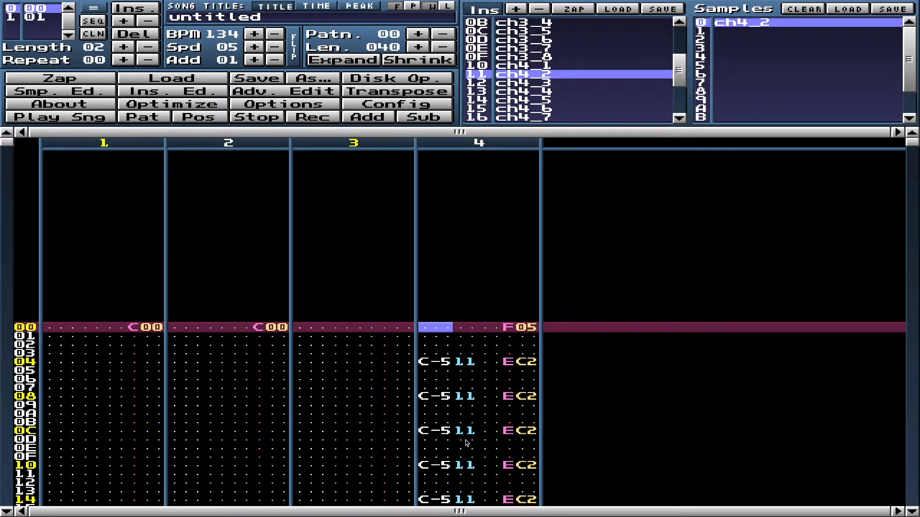
{"action": "key", "text": "F5"}
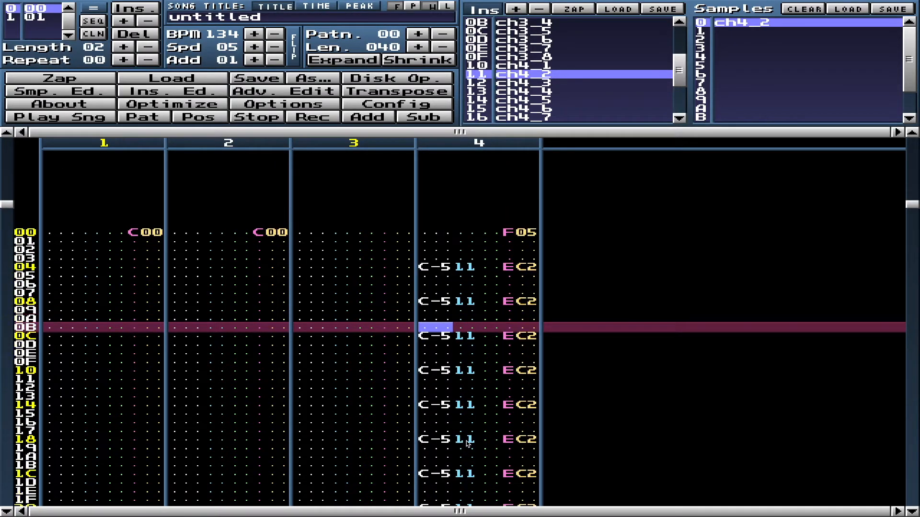
{"action": "key", "text": "F5"}
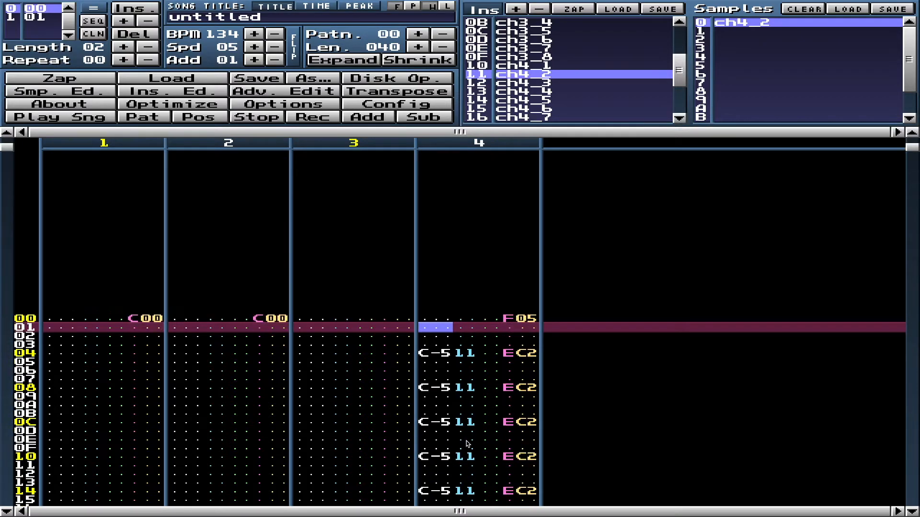
{"action": "key", "text": "space"}
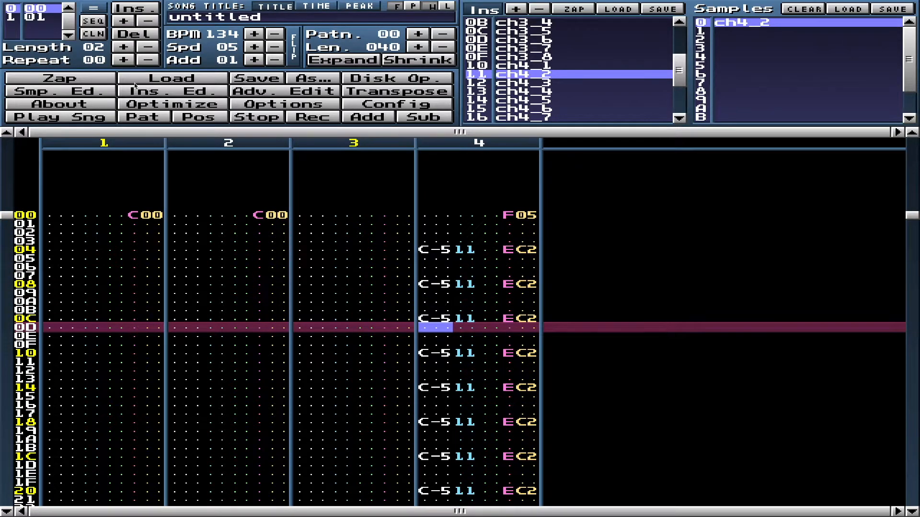
Step: Turn on record mode and change the note cut effect on row 10 of channel 4 to EC1
{"action": "scroll", "coordinate": [438, 451], "scroll_direction": "down", "scroll_amount": 4}
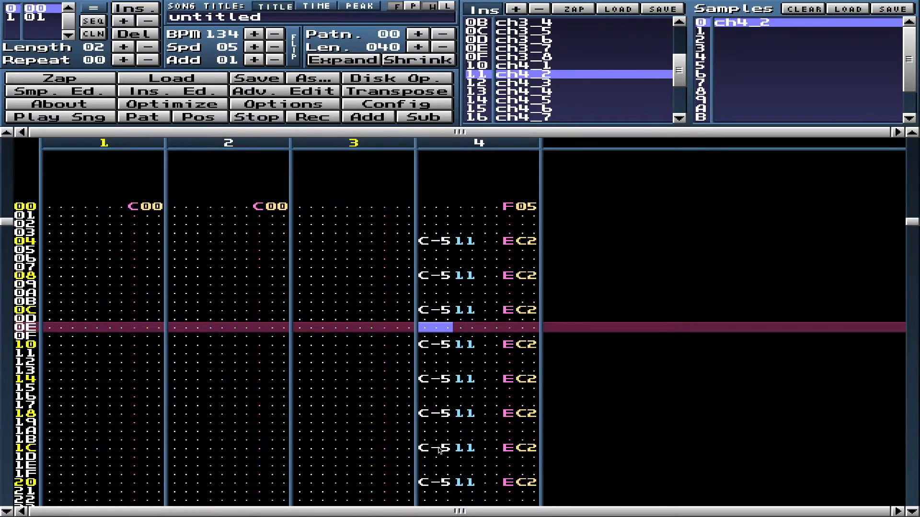
{"action": "key", "text": "Down"}
{"action": "key", "text": "Down"}
{"action": "key", "text": "Down"}
{"action": "key", "text": "Down"}
{"action": "key", "text": "Right"}
{"action": "key", "text": "Right"}
{"action": "key", "text": "Up"}
{"action": "key", "text": "Right"}
{"action": "key", "text": "Right"}
{"action": "key", "text": "Right"}
{"action": "key", "text": "Right"}
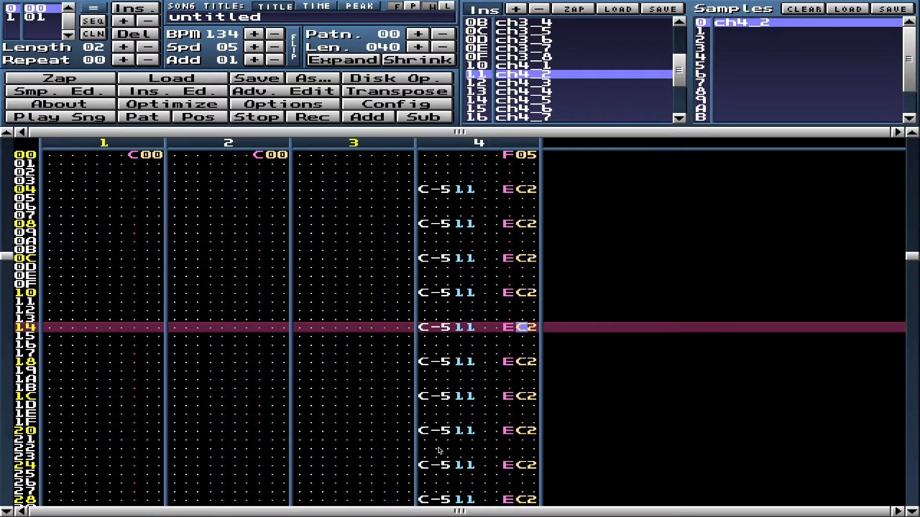
{"action": "key", "text": "Left"}
{"action": "key", "text": "Left"}
{"action": "scroll", "coordinate": [439, 450], "scroll_direction": "up", "scroll_amount": 10}
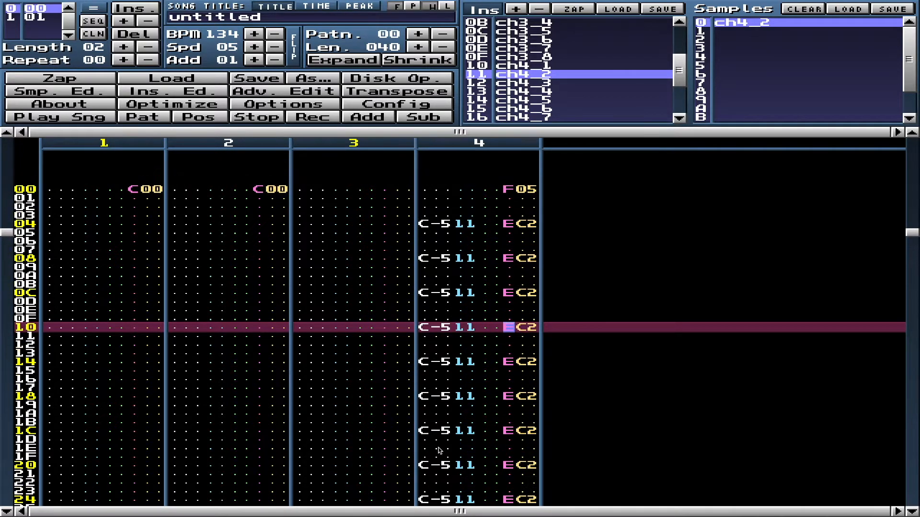
{"action": "scroll", "coordinate": [438, 450], "scroll_direction": "up", "scroll_amount": 3}
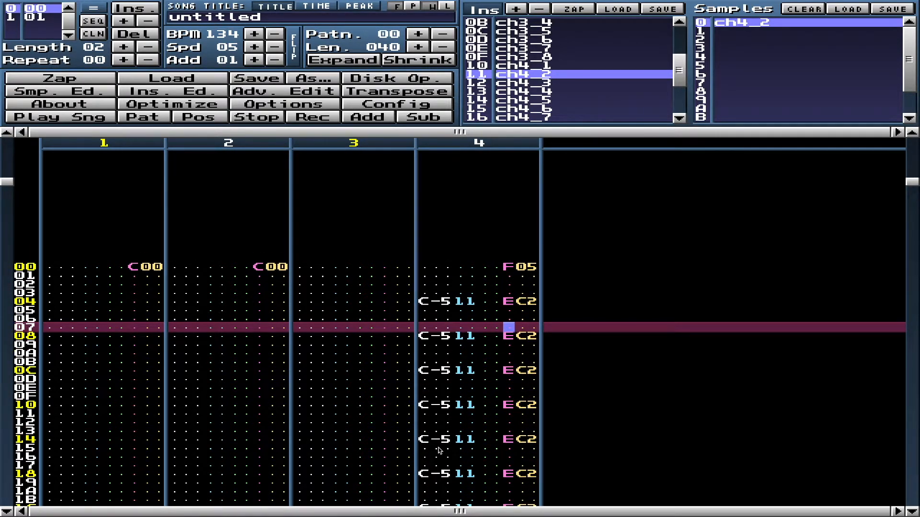
{"action": "scroll", "coordinate": [438, 450], "scroll_direction": "down", "scroll_amount": 1}
{"action": "scroll", "coordinate": [438, 451], "scroll_direction": "up", "scroll_amount": 4}
{"action": "scroll", "coordinate": [439, 451], "scroll_direction": "down", "scroll_amount": 3}
{"action": "scroll", "coordinate": [438, 451], "scroll_direction": "down", "scroll_amount": 8}
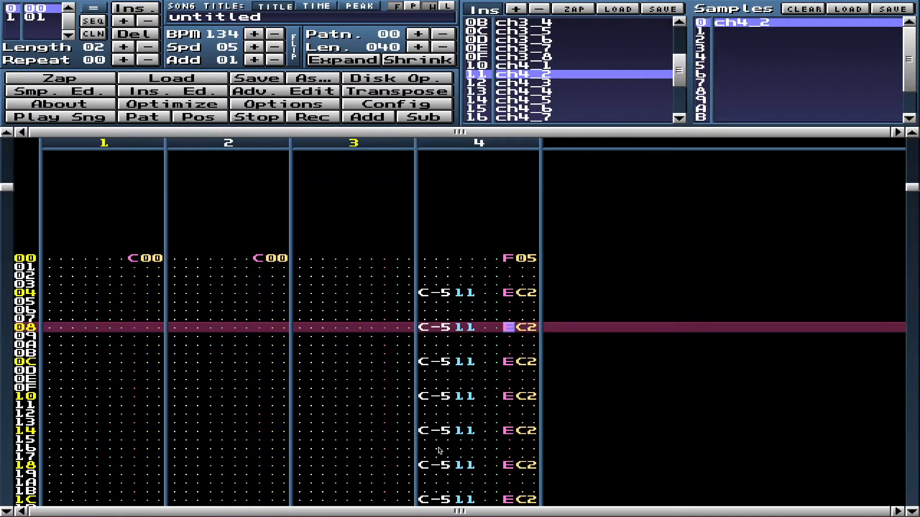
{"action": "scroll", "coordinate": [438, 451], "scroll_direction": "down", "scroll_amount": 1}
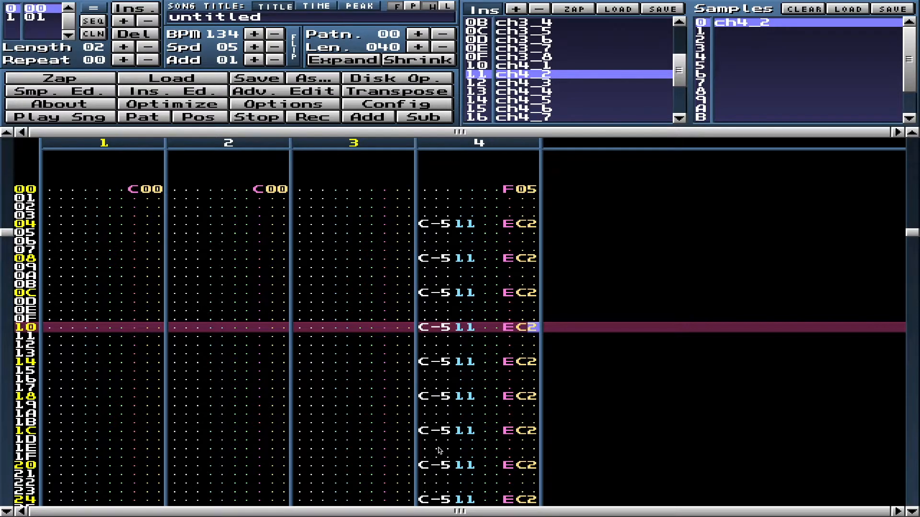
{"action": "key", "text": "space"}
{"action": "type", "text": "1"}
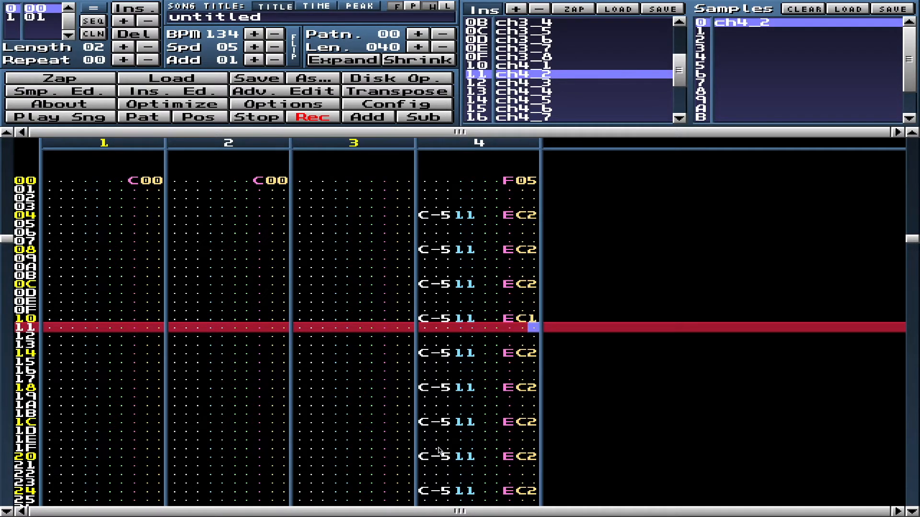
Step: Change the note cut effect on row 20 of channel 4 to EC1
{"action": "scroll", "coordinate": [438, 451], "scroll_direction": "down", "scroll_amount": 9}
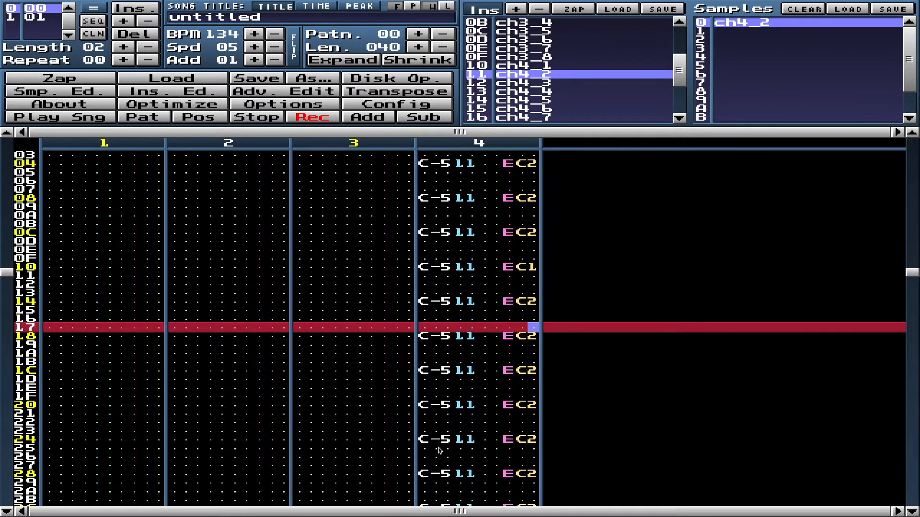
{"action": "scroll", "coordinate": [438, 450], "scroll_direction": "down", "scroll_amount": 6}
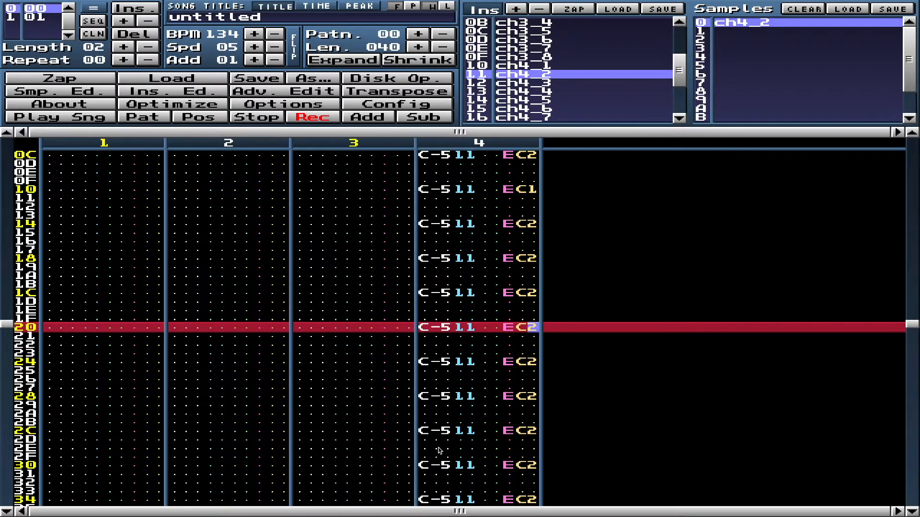
{"action": "type", "text": "1"}
{"action": "scroll", "coordinate": [439, 450], "scroll_direction": "down", "scroll_amount": 3}
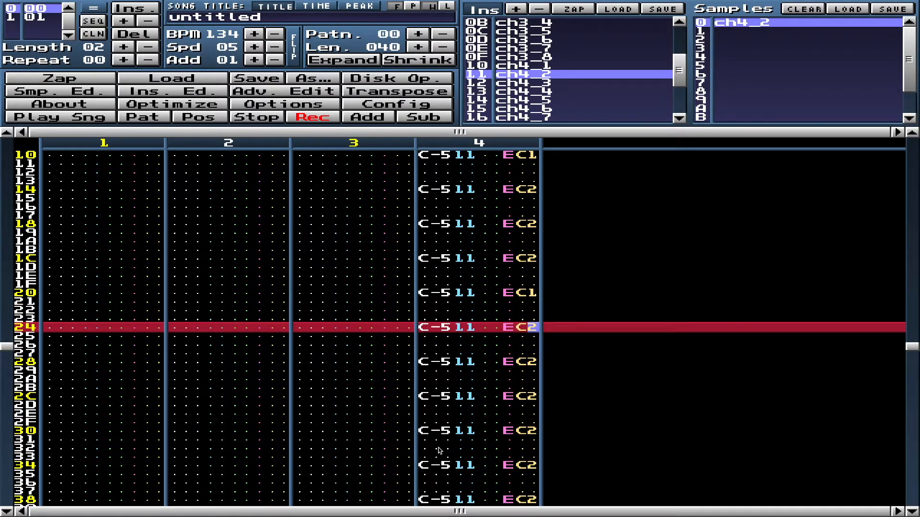
Step: Play the pattern to hear the change, and set the note cut effect on row 10 of channel 4 to EC2
{"action": "key", "text": "space"}
{"action": "key", "text": "Return"}
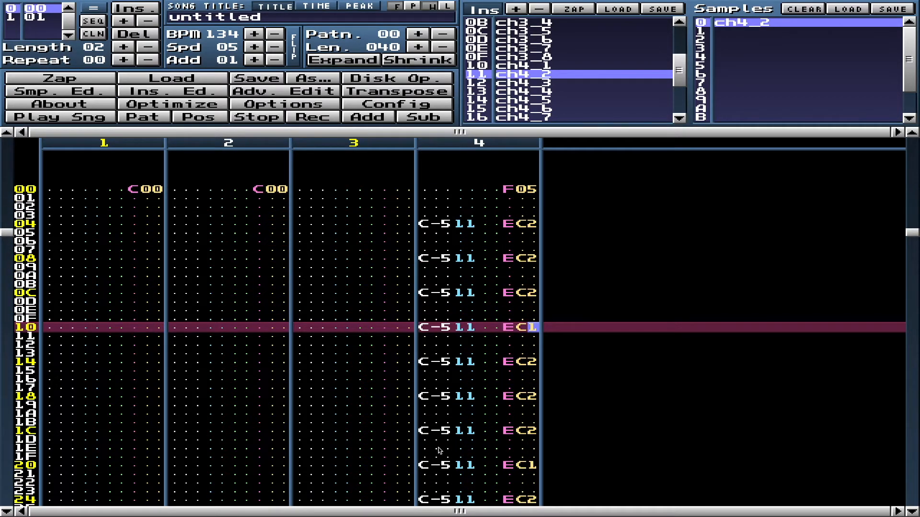
{"action": "key", "text": "Left"}
{"action": "key", "text": "Right"}
{"action": "key", "text": "space"}
{"action": "type", "text": "2"}
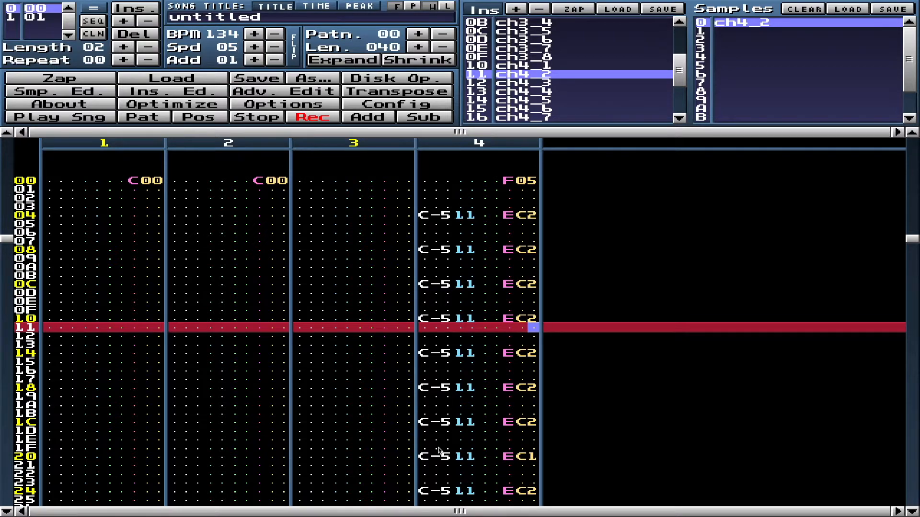
Step: Open the instrument editor and record a C-5 note with instrument 11 on row 0E of channel 4
{"action": "key", "text": "space"}
{"action": "key", "text": "Up"}
{"action": "key", "text": "Left"}
{"action": "key", "text": "Left"}
{"action": "key", "text": "Left"}
{"action": "key", "text": "Up"}
{"action": "key", "text": "Left"}
{"action": "key", "text": "Left"}
{"action": "key", "text": "Left"}
{"action": "key", "text": "Up"}
{"action": "key", "text": "Left"}
{"action": "key", "text": "Left"}
{"action": "key", "text": "Right"}
{"action": "key", "text": "space"}
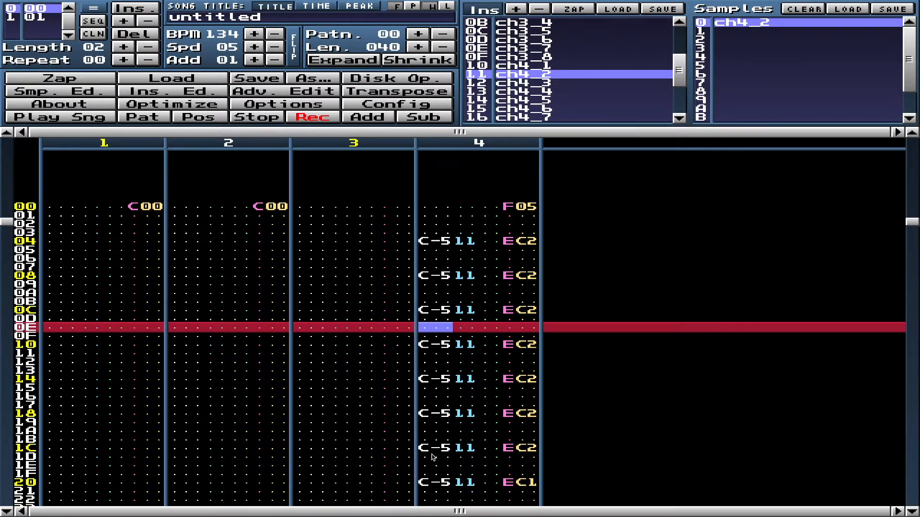
{"action": "left_click", "coordinate": [185, 92]}
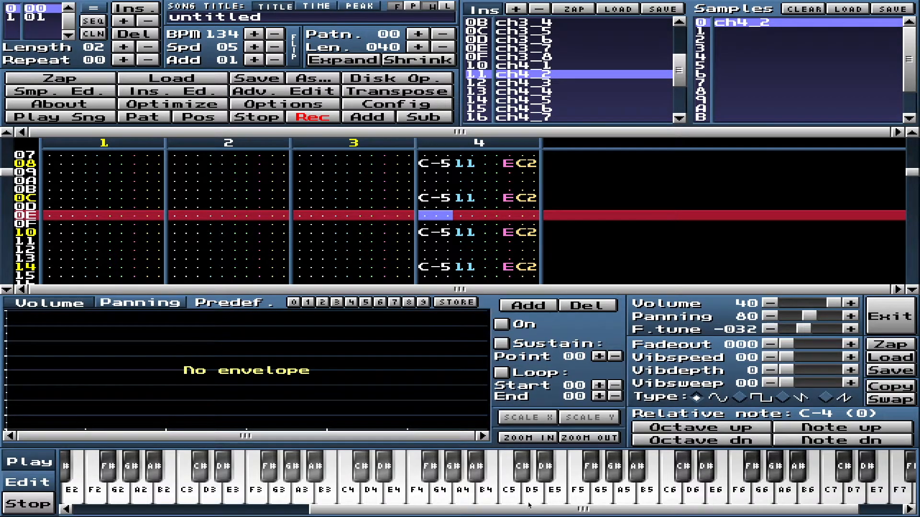
{"action": "left_click", "coordinate": [512, 497]}
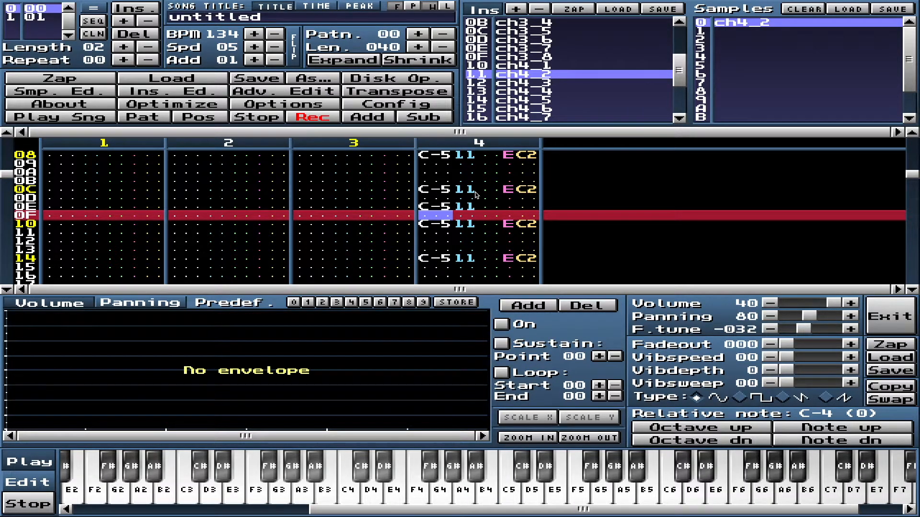
Step: Give the note on row 0E of channel 4 the note cut effect EC1 and play the result
{"action": "key", "text": "Up"}
{"action": "key", "text": "Right"}
{"action": "key", "text": "Right"}
{"action": "key", "text": "Right"}
{"action": "key", "text": "Right"}
{"action": "key", "text": "Right"}
{"action": "key", "text": "Right"}
{"action": "key", "text": "Left"}
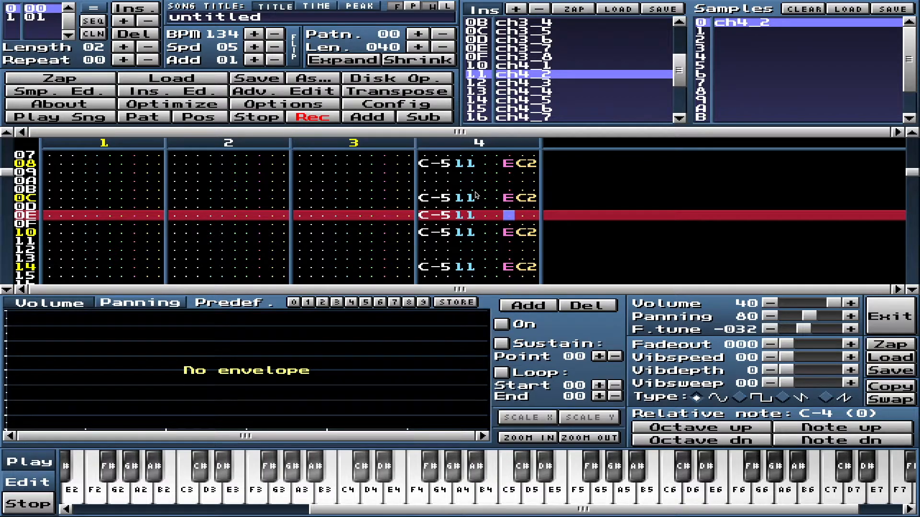
{"action": "type", "text": "ec1"}
{"action": "key", "text": "space"}
{"action": "key", "text": "Control_R"}
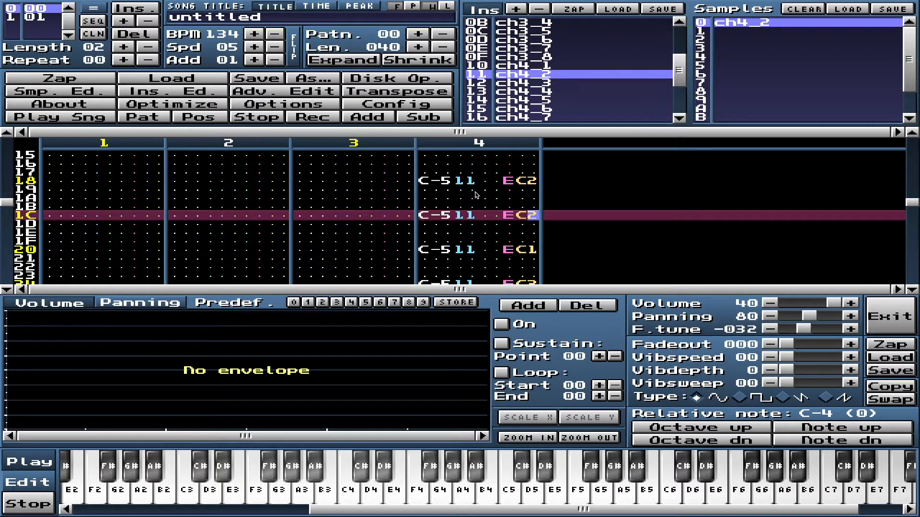
Step: Record a C-5 note with instrument 11 on row 1E of channel 4
{"action": "key", "text": "Down"}
{"action": "key", "text": "Down"}
{"action": "key", "text": "Left"}
{"action": "key", "text": "Left"}
{"action": "key", "text": "Left"}
{"action": "key", "text": "Left"}
{"action": "key", "text": "Left"}
{"action": "key", "text": "Left"}
{"action": "key", "text": "Left"}
{"action": "key", "text": "space"}
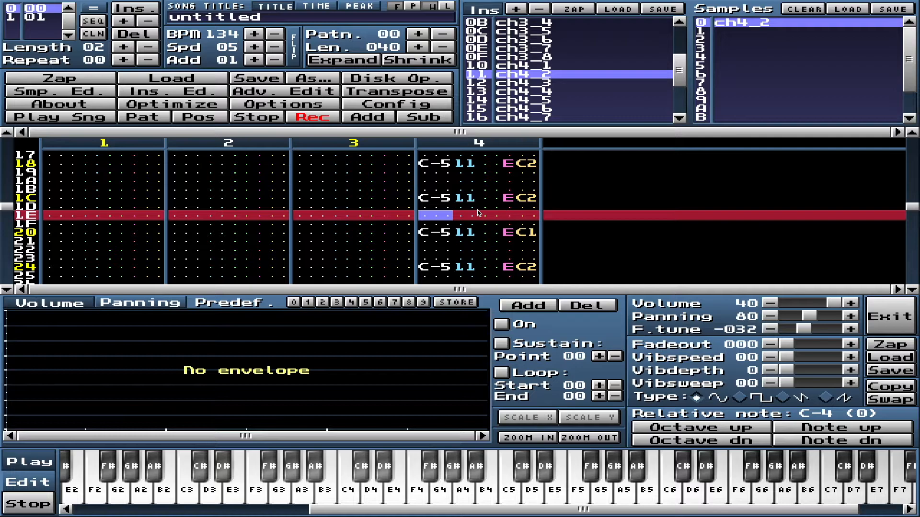
{"action": "left_click", "coordinate": [517, 495]}
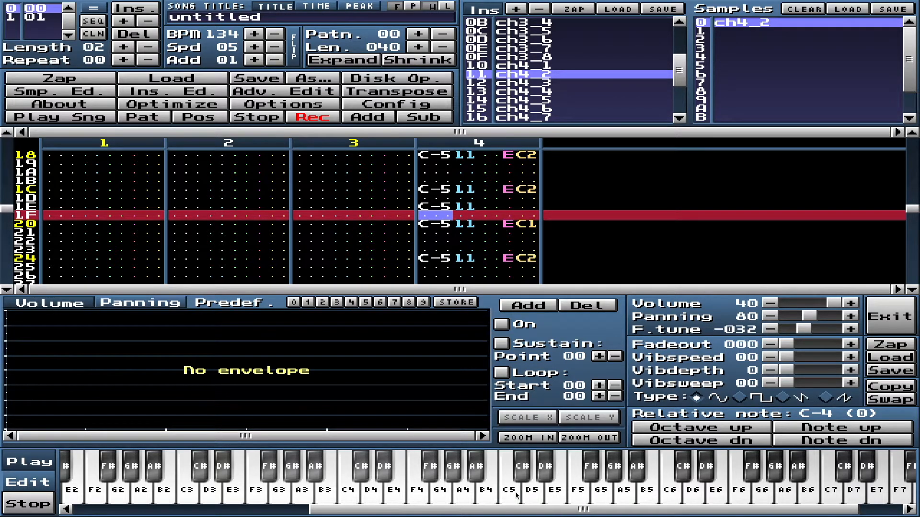
Step: Give the note on row 1E of channel 4 the note cut effect EC1 and leave record mode
{"action": "key", "text": "Up"}
{"action": "key", "text": "Right"}
{"action": "key", "text": "Right"}
{"action": "key", "text": "Right"}
{"action": "key", "text": "Right"}
{"action": "key", "text": "Right"}
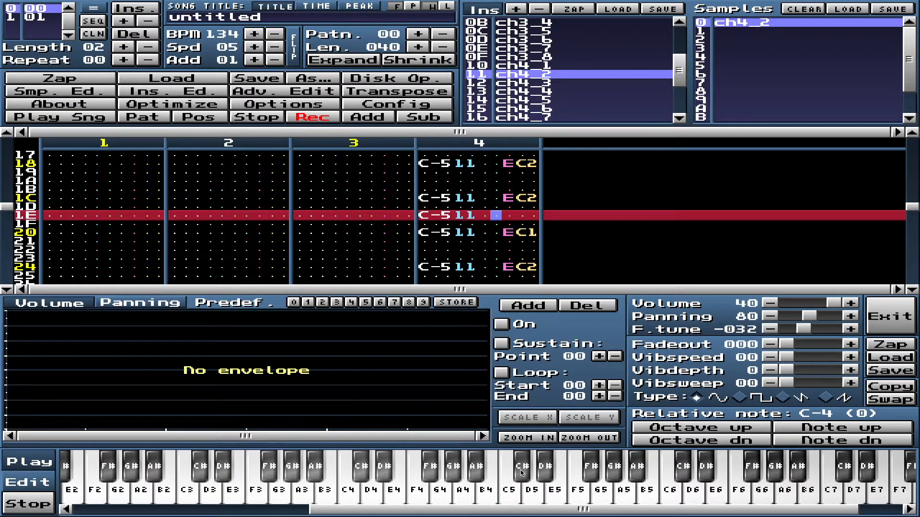
{"action": "type", "text": "EC"}
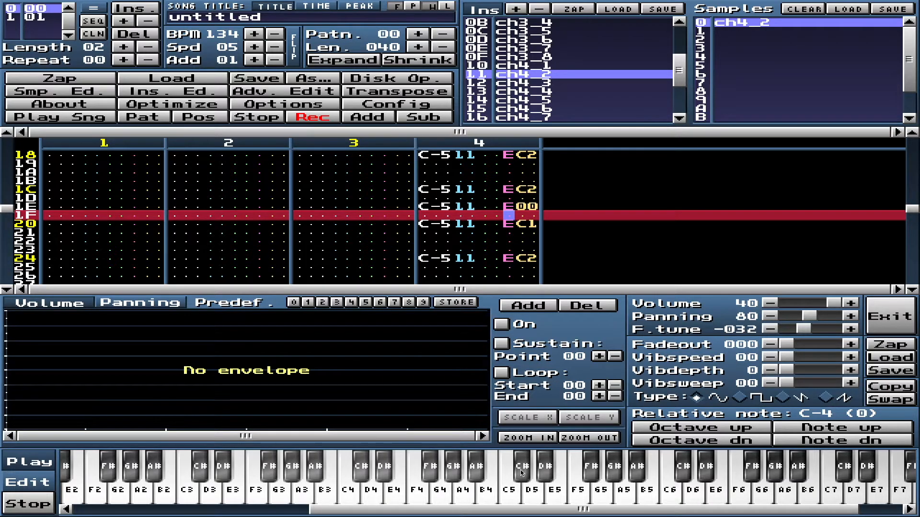
{"action": "type", "text": "1"}
{"action": "key", "text": "space"}
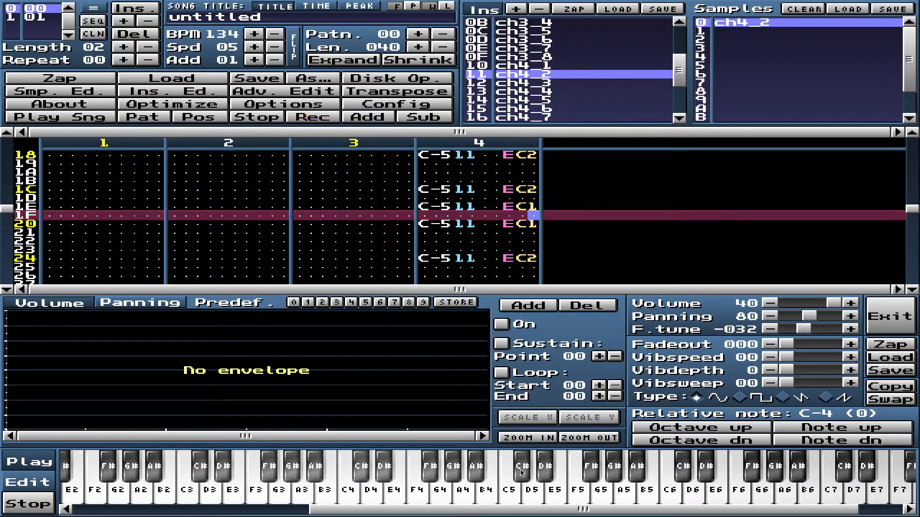
Step: Play the beat from the current position, and set the note cut effect on row 20 of channel 4 to EC2
{"action": "left_click", "coordinate": [182, 120]}
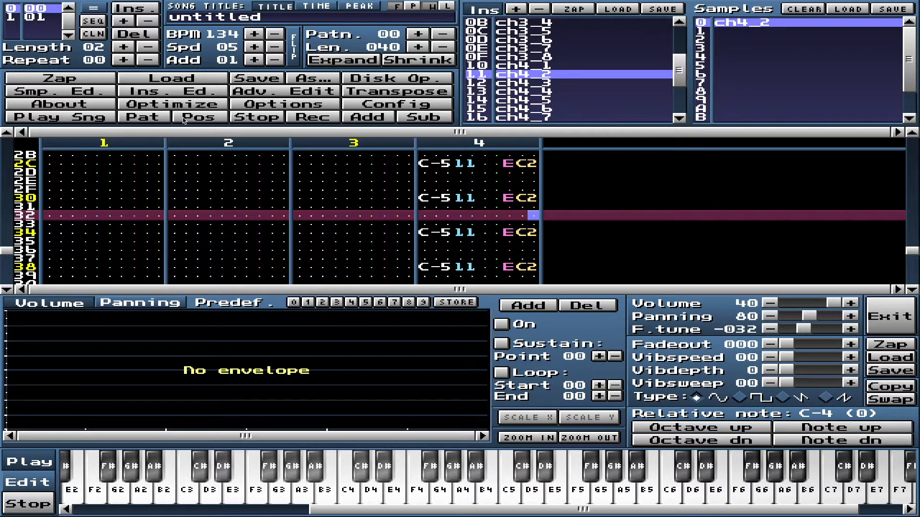
{"action": "key", "text": "Up"}
{"action": "key", "text": "Up"}
{"action": "key", "text": "Up"}
{"action": "key", "text": "Up"}
{"action": "key", "text": "space"}
{"action": "type", "text": "2"}
Step: Record a C-5 note with instrument 11 on row 2E of channel 4
{"action": "key", "text": "Down"}
{"action": "key", "text": "Down"}
{"action": "key", "text": "Down"}
{"action": "key", "text": "Down"}
{"action": "key", "text": "Down"}
{"action": "key", "text": "Down"}
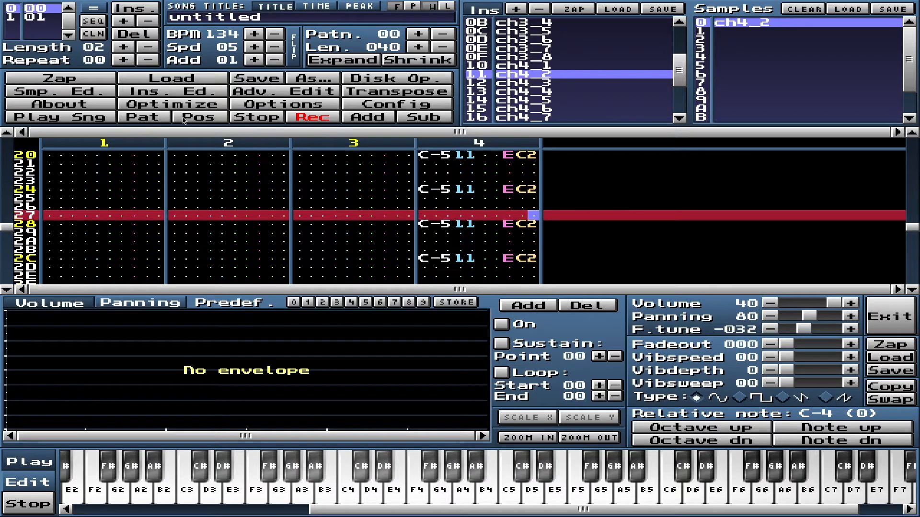
{"action": "key", "text": "Up"}
{"action": "key", "text": "Up"}
{"action": "key", "text": "Up"}
{"action": "key", "text": "Down"}
{"action": "key", "text": "Down"}
{"action": "key", "text": "Down"}
{"action": "key", "text": "Down"}
{"action": "key", "text": "Down"}
{"action": "key", "text": "Down"}
{"action": "key", "text": "Down"}
{"action": "key", "text": "Down"}
{"action": "key", "text": "Down"}
{"action": "key", "text": "Down"}
{"action": "key", "text": "Left"}
{"action": "key", "text": "Left"}
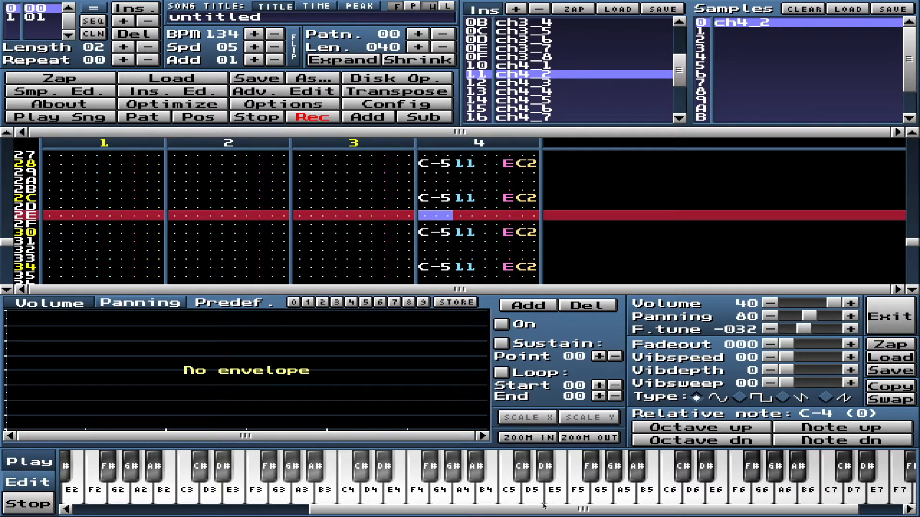
{"action": "left_click", "coordinate": [507, 499]}
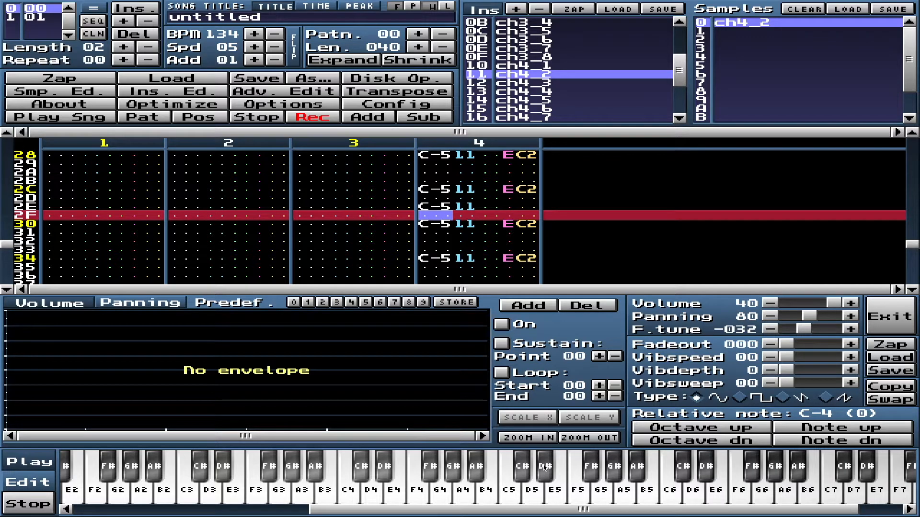
Step: Give the note on row 2E of channel 4 the note cut effect EC1
{"action": "key", "text": "Up"}
{"action": "key", "text": "Right"}
{"action": "key", "text": "Right"}
{"action": "type", "text": "e"}
{"action": "key", "text": "Up"}
{"action": "key", "text": "Right"}
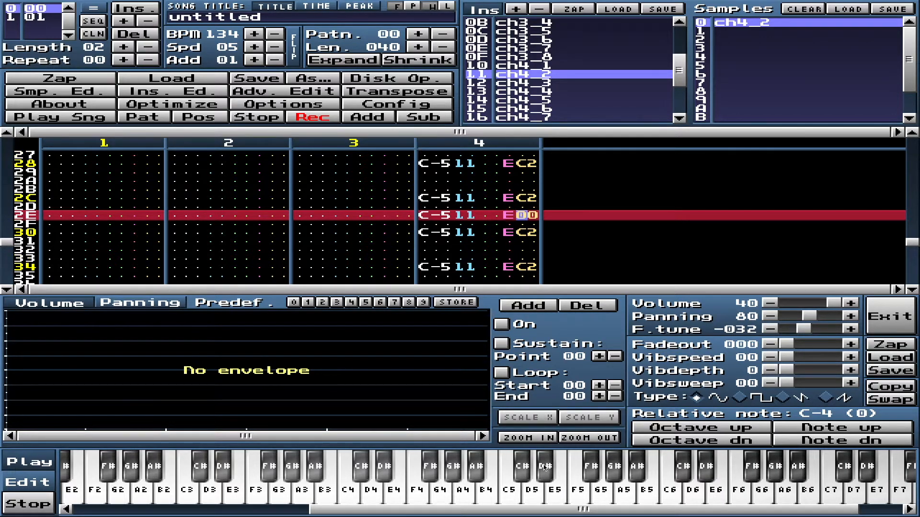
{"action": "type", "text": "c"}
{"action": "key", "text": "Up"}
{"action": "key", "text": "Right"}
{"action": "type", "text": "1"}
Step: Leave record mode and play the pattern to hear the beat with the added notes
{"action": "key", "text": "Down"}
{"action": "key", "text": "Down"}
{"action": "key", "text": "Down"}
{"action": "key", "text": "Down"}
{"action": "key", "text": "Down"}
{"action": "key", "text": "Down"}
{"action": "key", "text": "Down"}
{"action": "key", "text": "Down"}
{"action": "key", "text": "Down"}
{"action": "key", "text": "Down"}
{"action": "key", "text": "Down"}
{"action": "key", "text": "Down"}
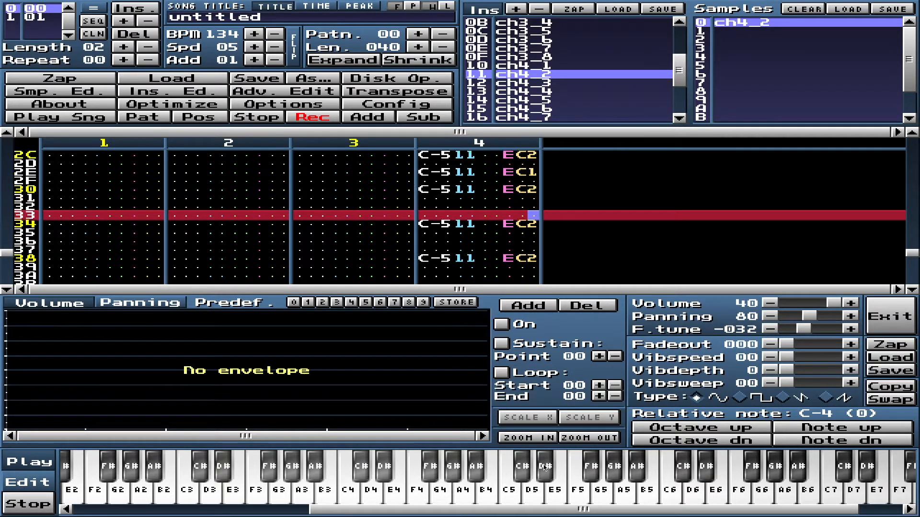
{"action": "key", "text": "space"}
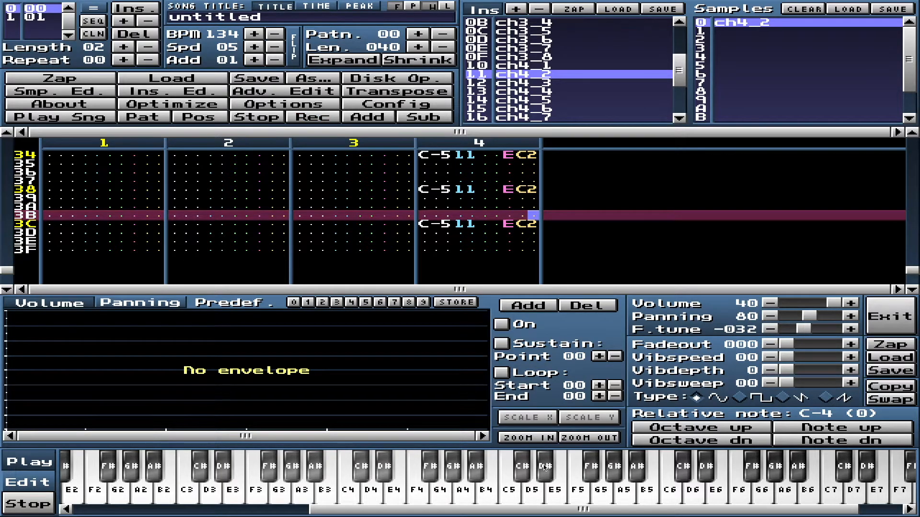
{"action": "key", "text": "Return"}
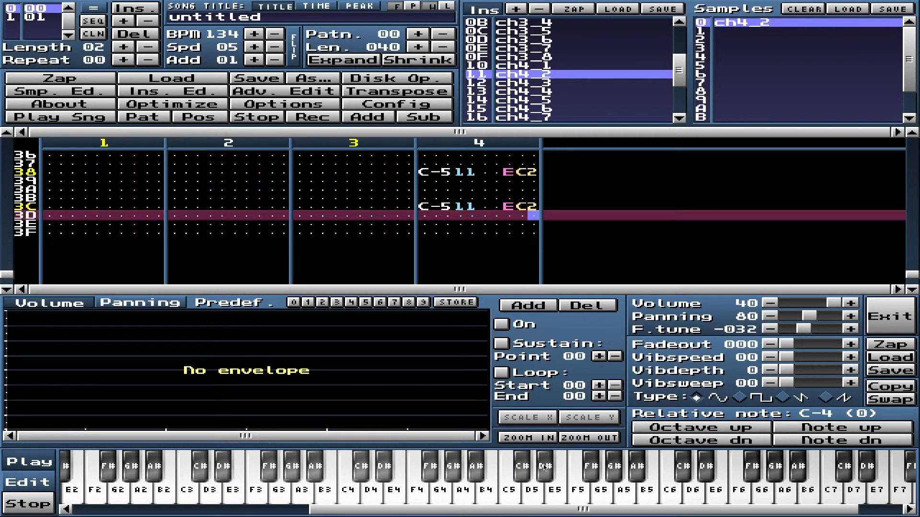
Step: Record C-5 notes with instrument 11 on rows 3E and 3F of channel 4
{"action": "key", "text": "Left"}
{"action": "key", "text": "Left"}
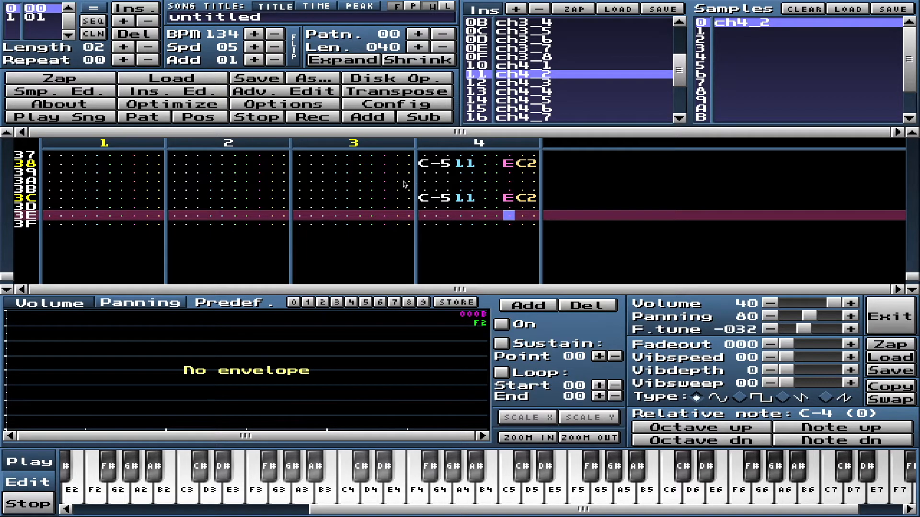
{"action": "key", "text": "Left"}
{"action": "key", "text": "Left"}
{"action": "key", "text": "Left"}
{"action": "key", "text": "Left"}
{"action": "key", "text": "Left"}
{"action": "key", "text": "space"}
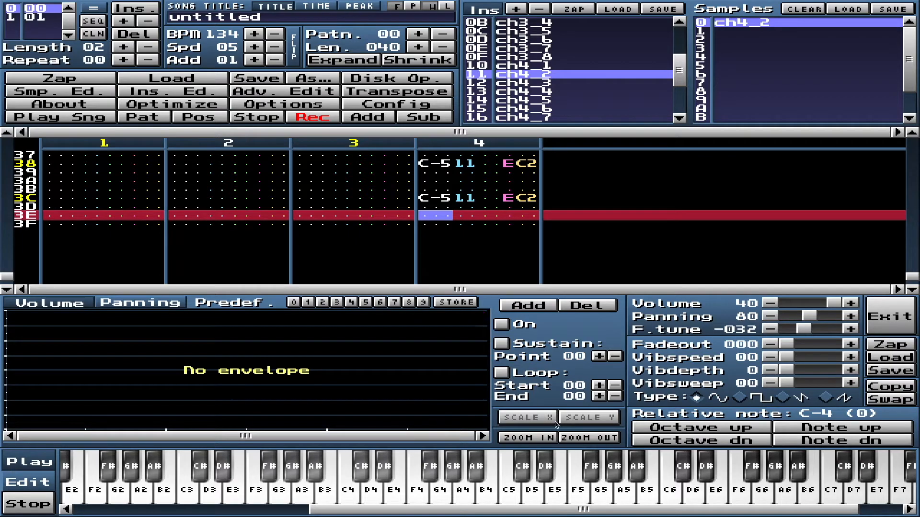
{"action": "left_click", "coordinate": [514, 498]}
{"action": "left_click", "coordinate": [514, 498]}
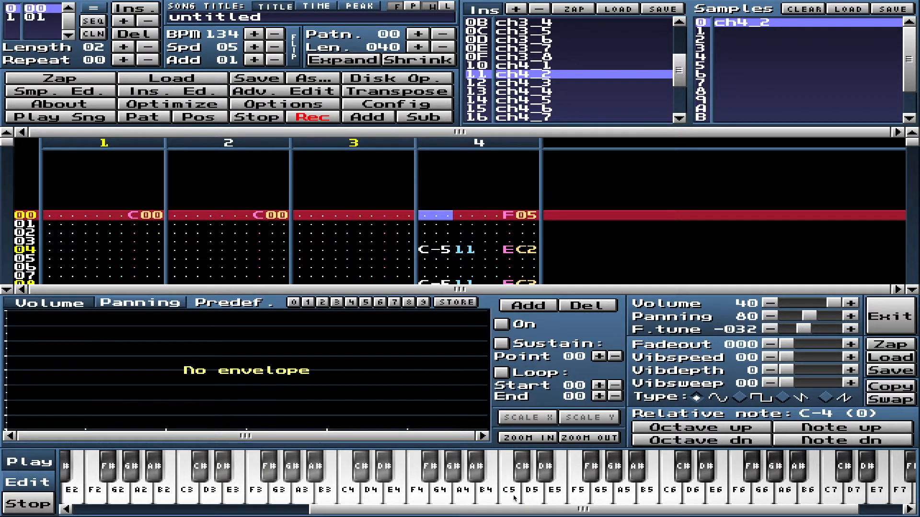
Step: Give the note on row 3E of channel 4 the note cut effect EC2
{"action": "key", "text": "space"}
{"action": "key", "text": "Up"}
{"action": "key", "text": "Right"}
{"action": "key", "text": "Right"}
{"action": "key", "text": "Right"}
{"action": "key", "text": "Up"}
{"action": "key", "text": "Right"}
{"action": "key", "text": "Right"}
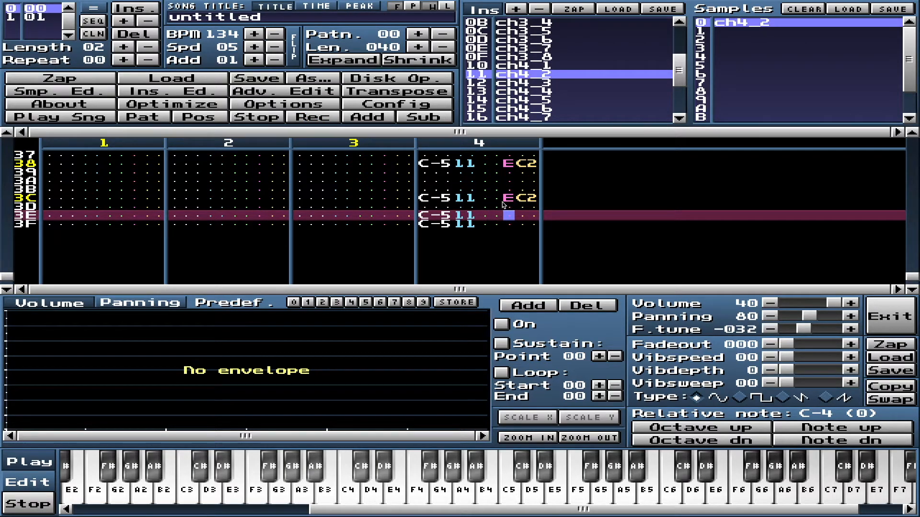
{"action": "key", "text": "space"}
{"action": "type", "text": "e"}
{"action": "key", "text": "Up"}
{"action": "key", "text": "Right"}
{"action": "type", "text": "c"}
{"action": "key", "text": "Up"}
{"action": "key", "text": "Right"}
{"action": "type", "text": "2"}
Step: Give the note on row 3F of channel 4 the note cut effect EC2 and leave record mode
{"action": "key", "text": "Down"}
{"action": "key", "text": "Left"}
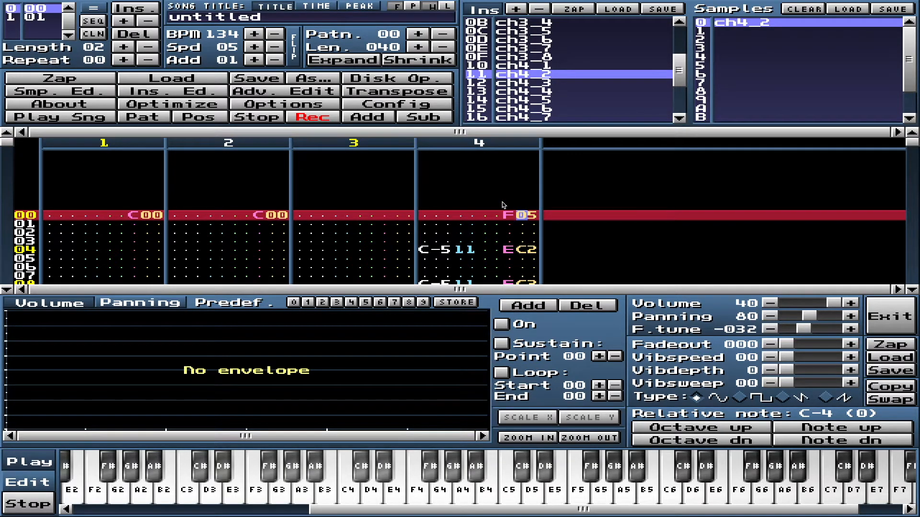
{"action": "key", "text": "Up"}
{"action": "key", "text": "Left"}
{"action": "type", "text": "e"}
{"action": "key", "text": "Up"}
{"action": "key", "text": "Right"}
{"action": "type", "text": "c"}
{"action": "key", "text": "Up"}
{"action": "key", "text": "Right"}
{"action": "type", "text": "2"}
{"action": "key", "text": "space"}
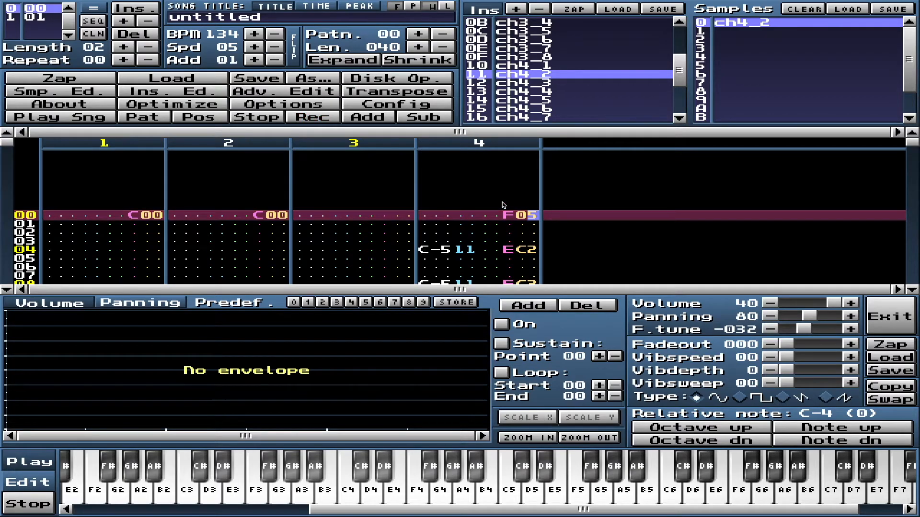
Step: Play the pattern to hear the completed beat, and return to row 00
{"action": "key", "text": "Return"}
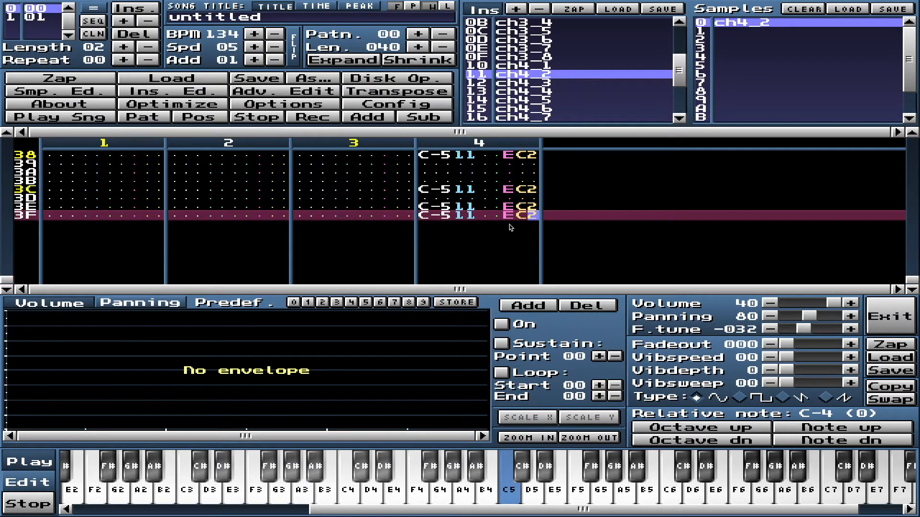
{"action": "scroll", "coordinate": [508, 224], "scroll_direction": "up", "scroll_amount": 20}
{"action": "scroll", "coordinate": [509, 228], "scroll_direction": "up", "scroll_amount": 20}
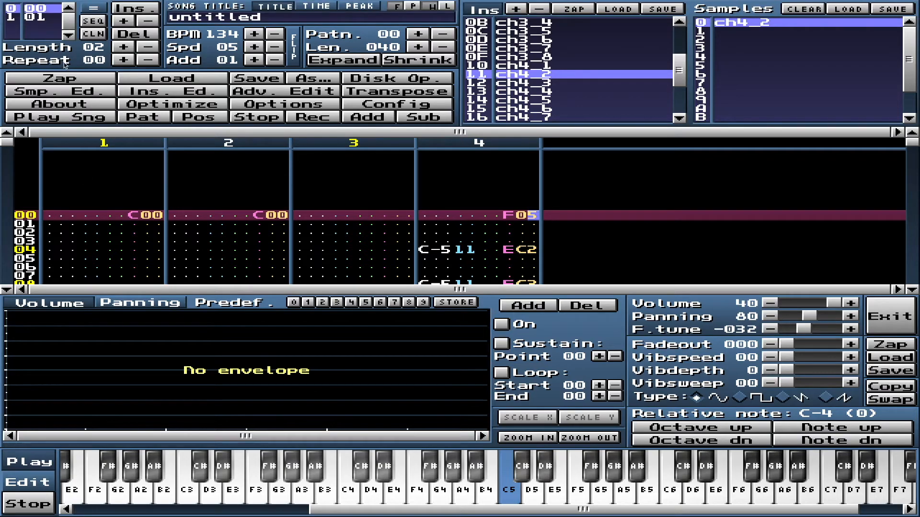
Step: Select all of channel 4 in pattern 00, from row 00 to row 3F, and copy it
{"action": "left_click", "coordinate": [42, 20]}
{"action": "left_click", "coordinate": [41, 10]}
{"action": "left_click_drag", "start_coordinate": [421, 215], "coordinate": [535, 225]}
{"action": "right_click", "coordinate": [524, 213]}
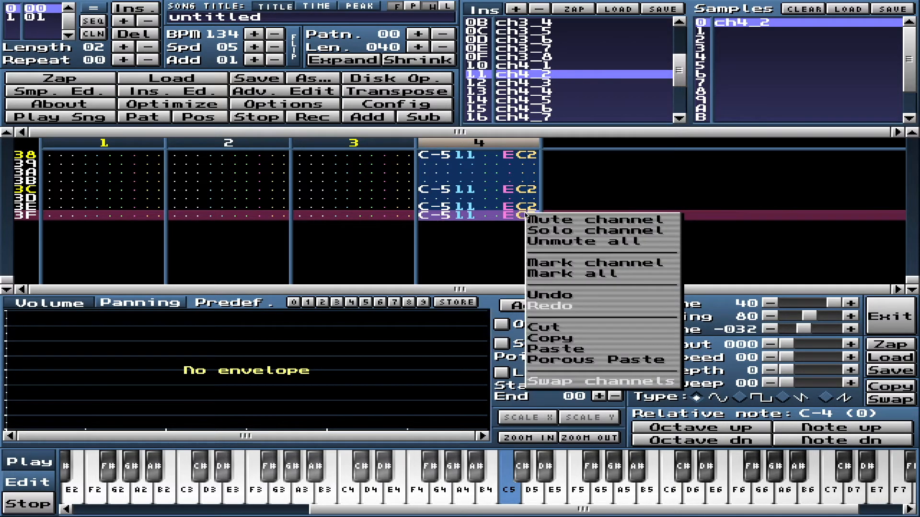
{"action": "left_click", "coordinate": [549, 339]}
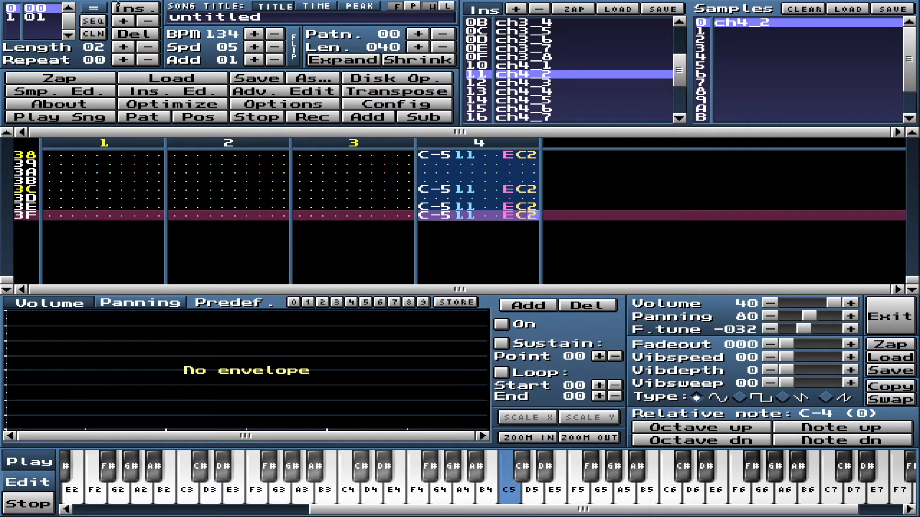
Step: Switch to pattern 01 and paste the copied beat into channel 4 at row 00
{"action": "left_click", "coordinate": [41, 18]}
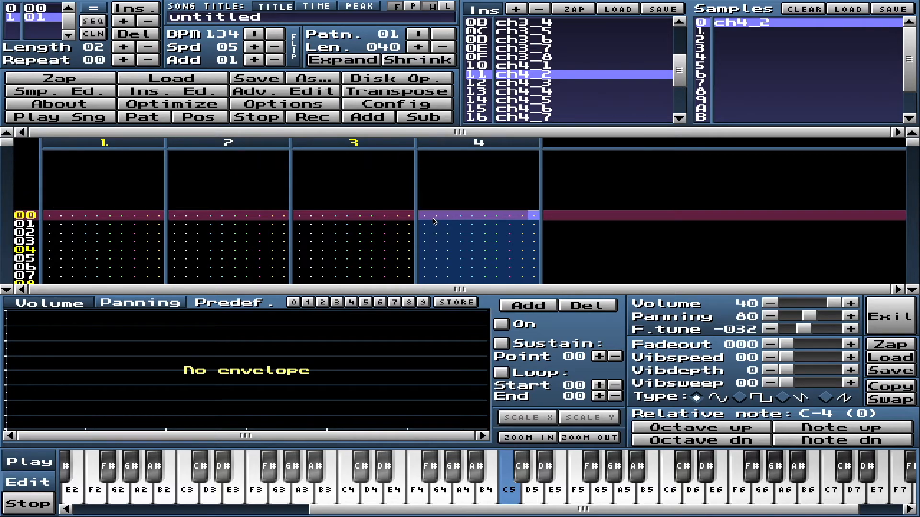
{"action": "left_click", "coordinate": [427, 218]}
{"action": "right_click", "coordinate": [426, 216]}
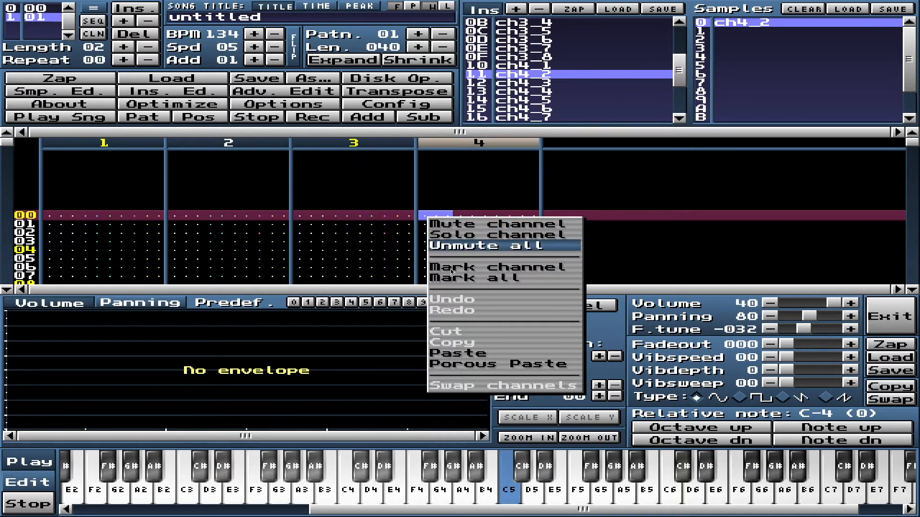
{"action": "left_click", "coordinate": [478, 354]}
Step: Cut the F05 speed effect from row 00 of channel 4 in pattern 01
{"action": "left_click", "coordinate": [531, 216]}
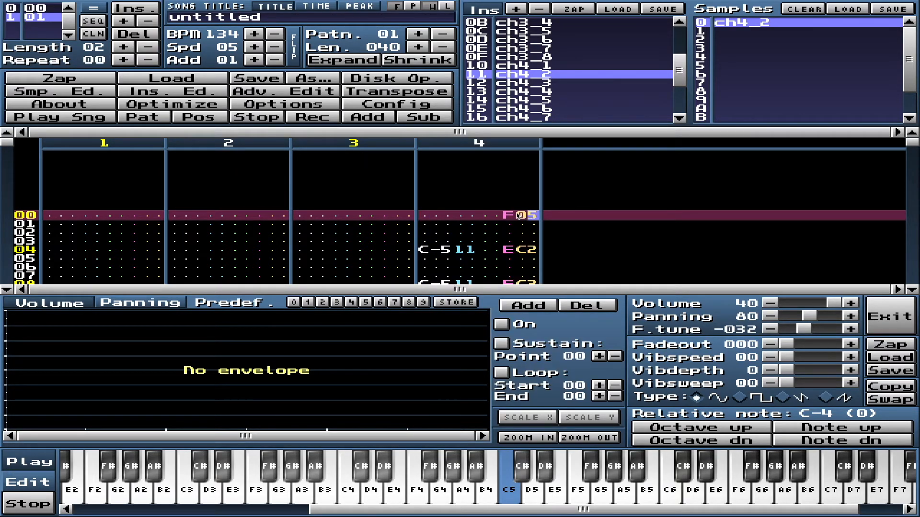
{"action": "right_click", "coordinate": [532, 218]}
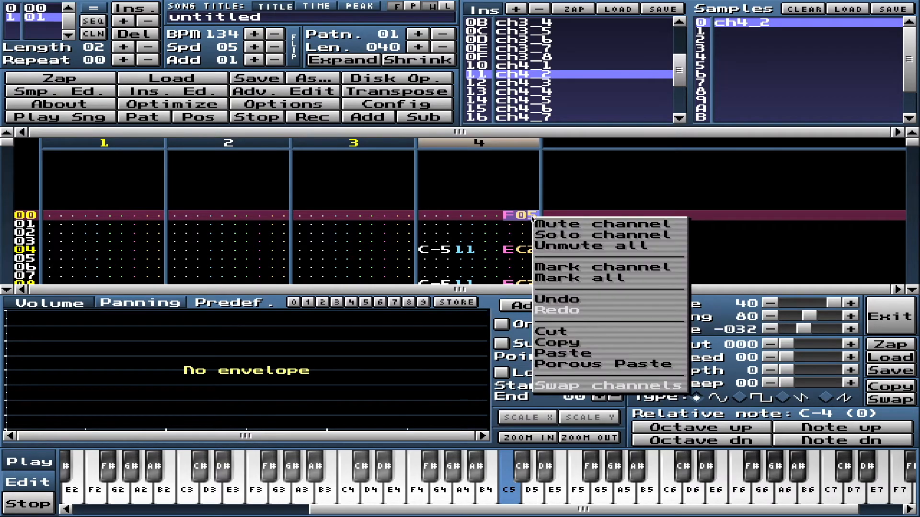
{"action": "left_click", "coordinate": [543, 333]}
Step: In record mode, enter a C-5 note with instrument 11 (ch4_2) on row 00 of channel 4 in pattern 01
{"action": "key", "text": "Left"}
{"action": "key", "text": "Left"}
{"action": "key", "text": "Left"}
{"action": "key", "text": "Left"}
{"action": "key", "text": "Left"}
{"action": "scroll", "coordinate": [517, 267], "scroll_direction": "down", "scroll_amount": 7}
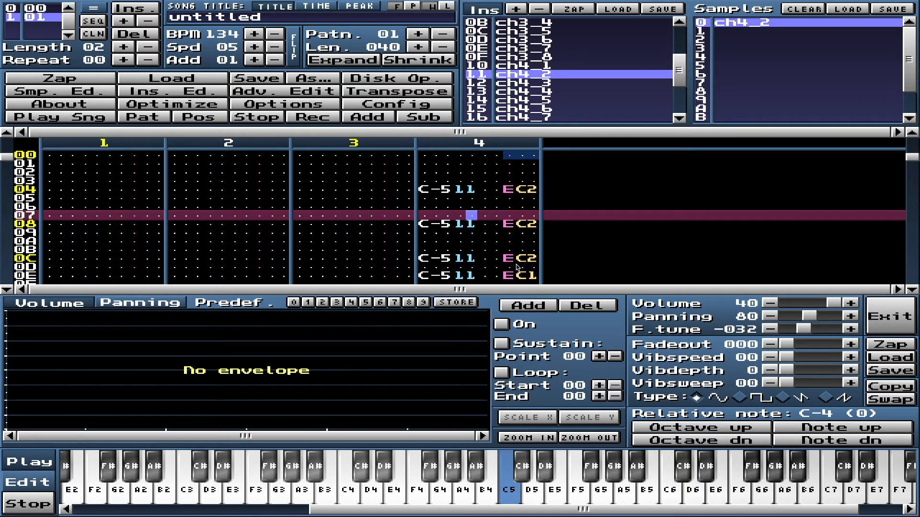
{"action": "scroll", "coordinate": [517, 267], "scroll_direction": "up", "scroll_amount": 7}
{"action": "key", "text": "Left"}
{"action": "key", "text": "Left"}
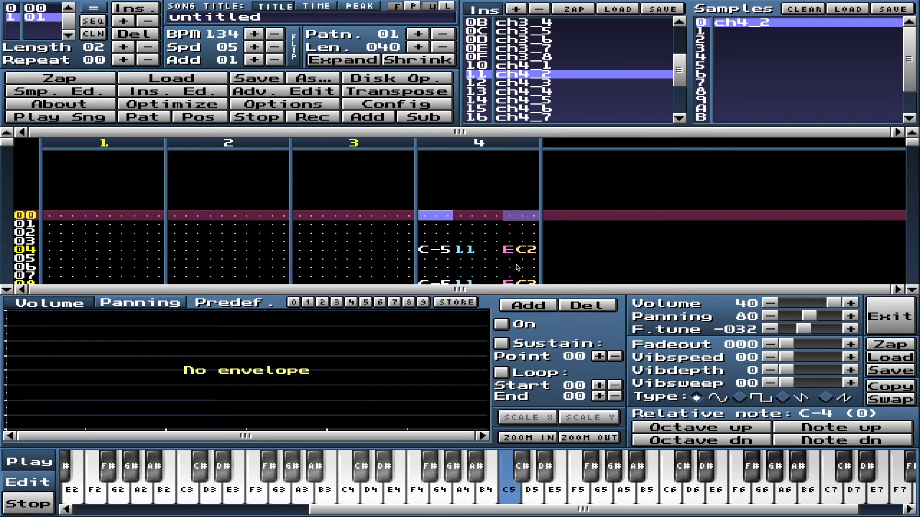
{"action": "key", "text": "Right"}
{"action": "key", "text": "space"}
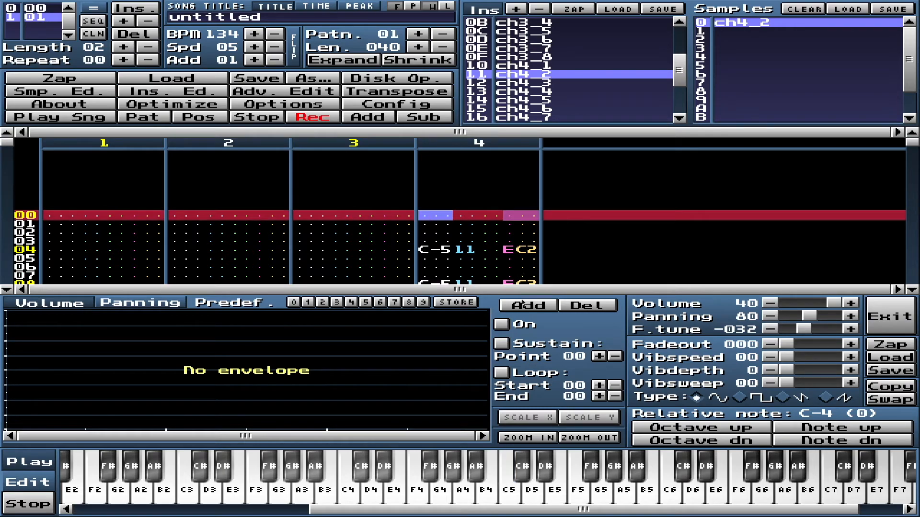
{"action": "left_click", "coordinate": [513, 488]}
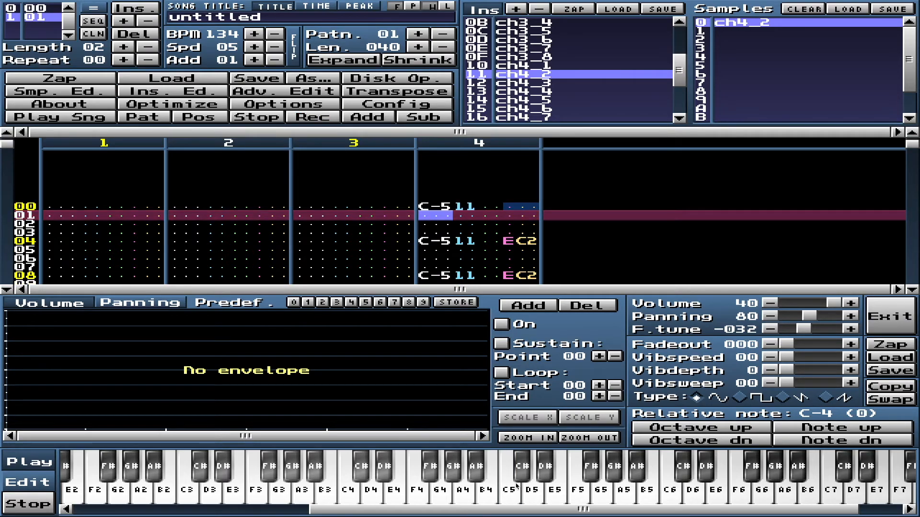
Step: Give the row 00 note of channel 4 the note cut effect EC2 and leave record mode
{"action": "key", "text": "Up"}
{"action": "key", "text": "Right"}
{"action": "key", "text": "Right"}
{"action": "key", "text": "Right"}
{"action": "key", "text": "Right"}
{"action": "key", "text": "Right"}
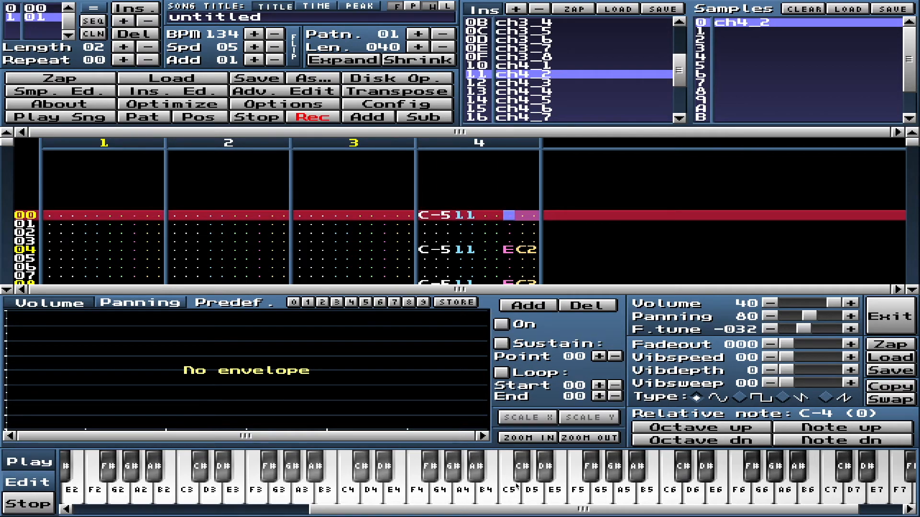
{"action": "type", "text": "e"}
{"action": "key", "text": "Up"}
{"action": "key", "text": "Right"}
{"action": "type", "text": "c"}
{"action": "key", "text": "Up"}
{"action": "key", "text": "Right"}
{"action": "type", "text": "2"}
{"action": "key", "text": "space"}
Step: Look over the opening rows of the channel 4 beat in pattern 01
{"action": "key", "text": "Down"}
{"action": "key", "text": "Down"}
{"action": "key", "text": "Down"}
{"action": "key", "text": "Left"}
{"action": "key", "text": "Down"}
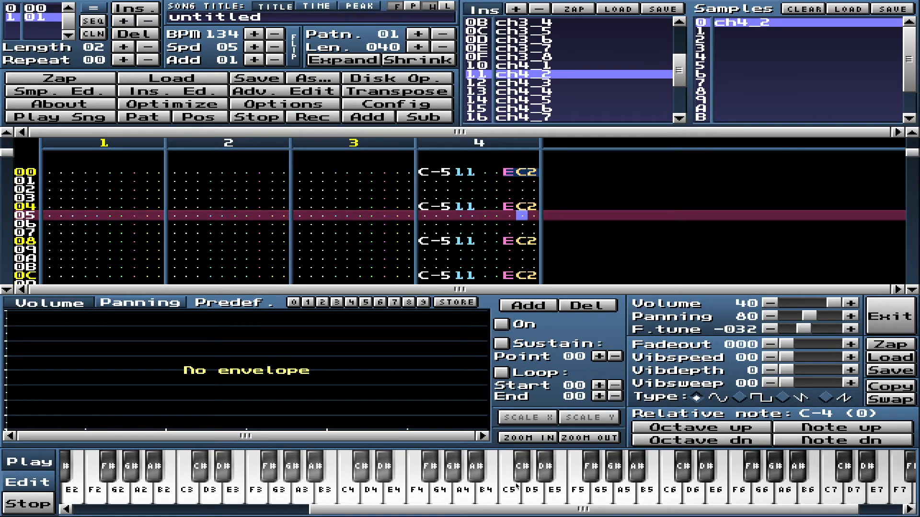
{"action": "key", "text": "Down"}
{"action": "key", "text": "Down"}
{"action": "key", "text": "Down"}
{"action": "key", "text": "Down"}
{"action": "key", "text": "Up"}
{"action": "key", "text": "Up"}
{"action": "key", "text": "Alt_R"}
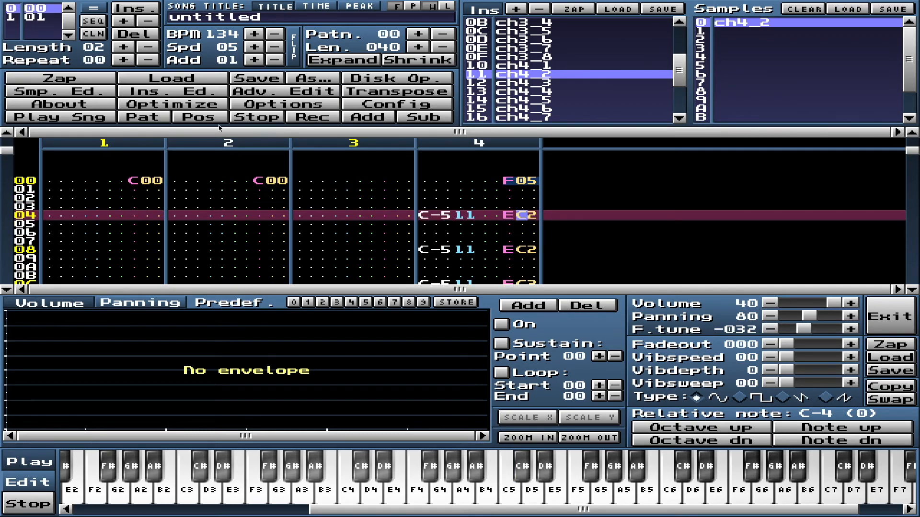
Step: Switch between patterns 00 and 01 in the song order to compare their first rows, ending on pattern 00
{"action": "left_click", "coordinate": [51, 19]}
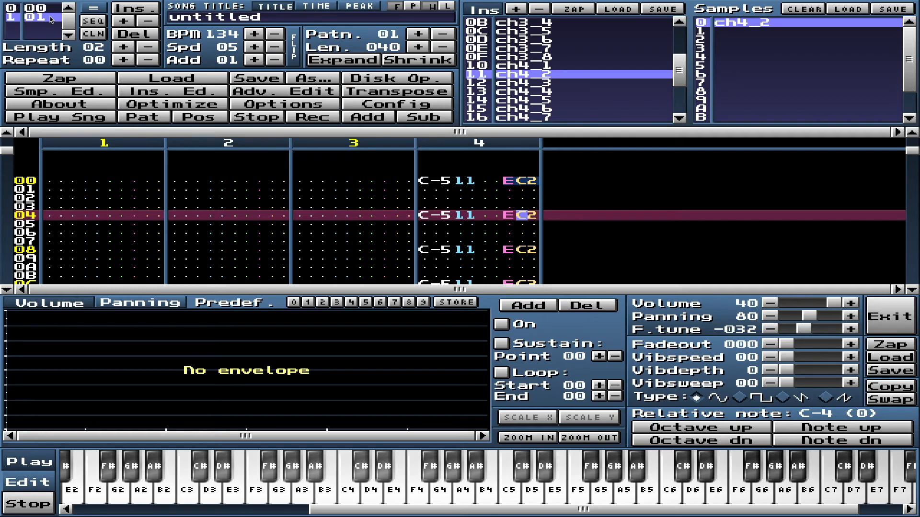
{"action": "left_click", "coordinate": [51, 14]}
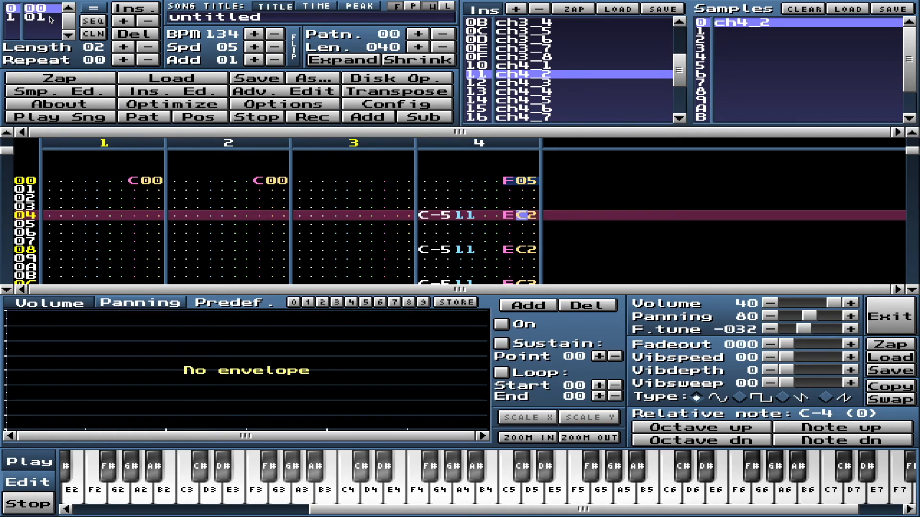
{"action": "left_click", "coordinate": [51, 22]}
{"action": "left_click", "coordinate": [51, 14]}
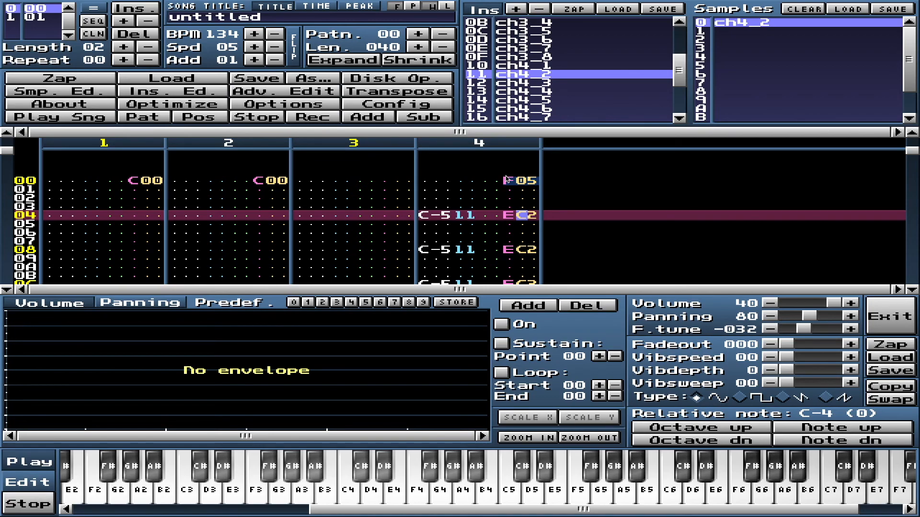